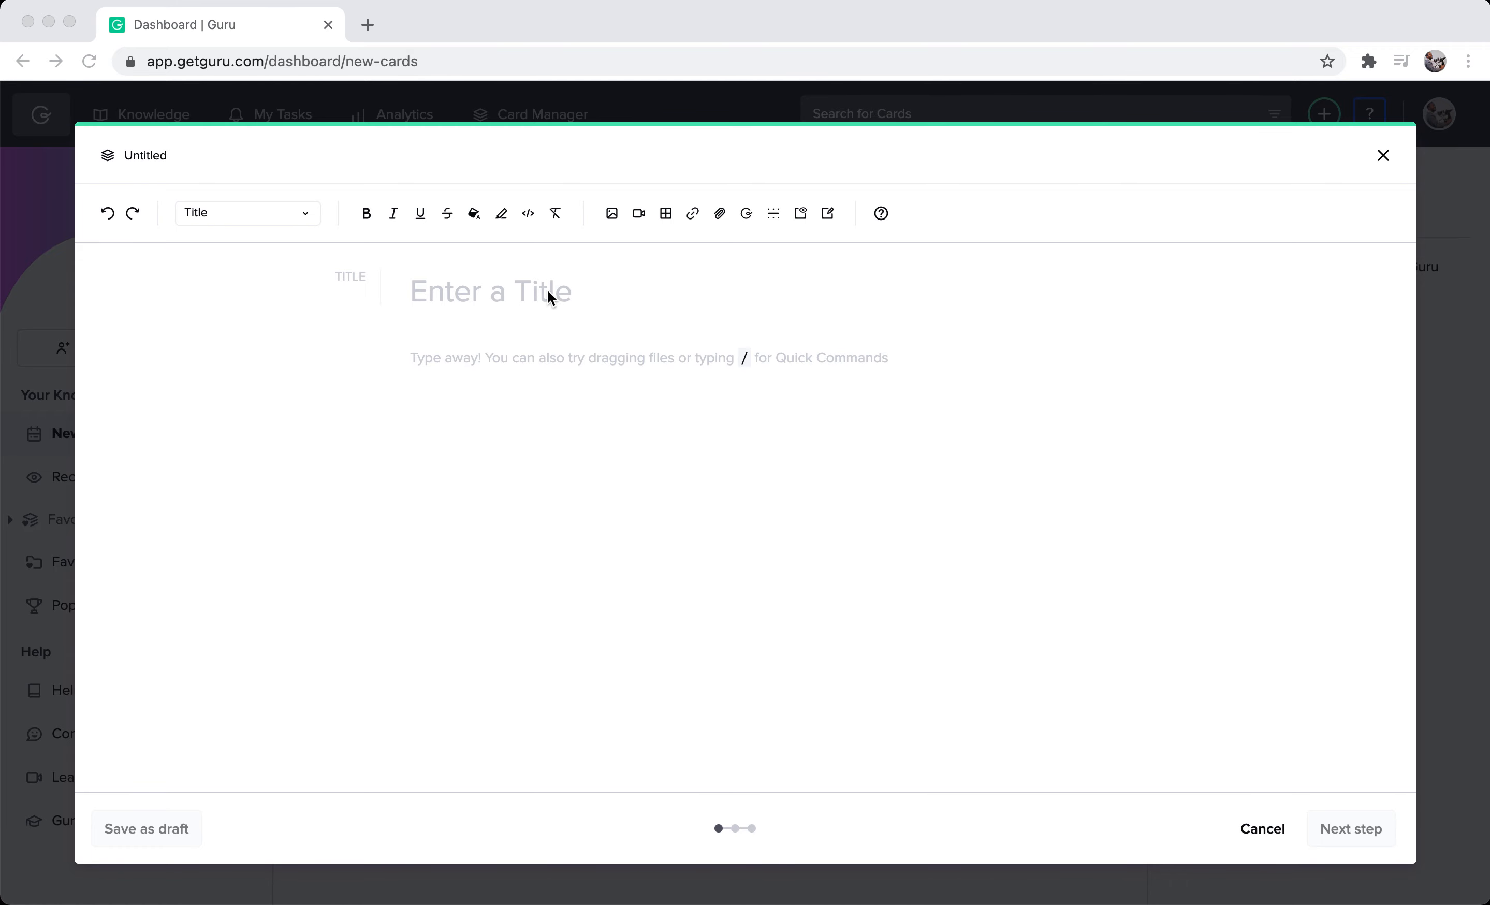
Title the new card "Posting guidelines and etiquette" and start a paragraph below the title.
left_click(532, 293)
type("Posting guidelines and etiquette")
key("Return")
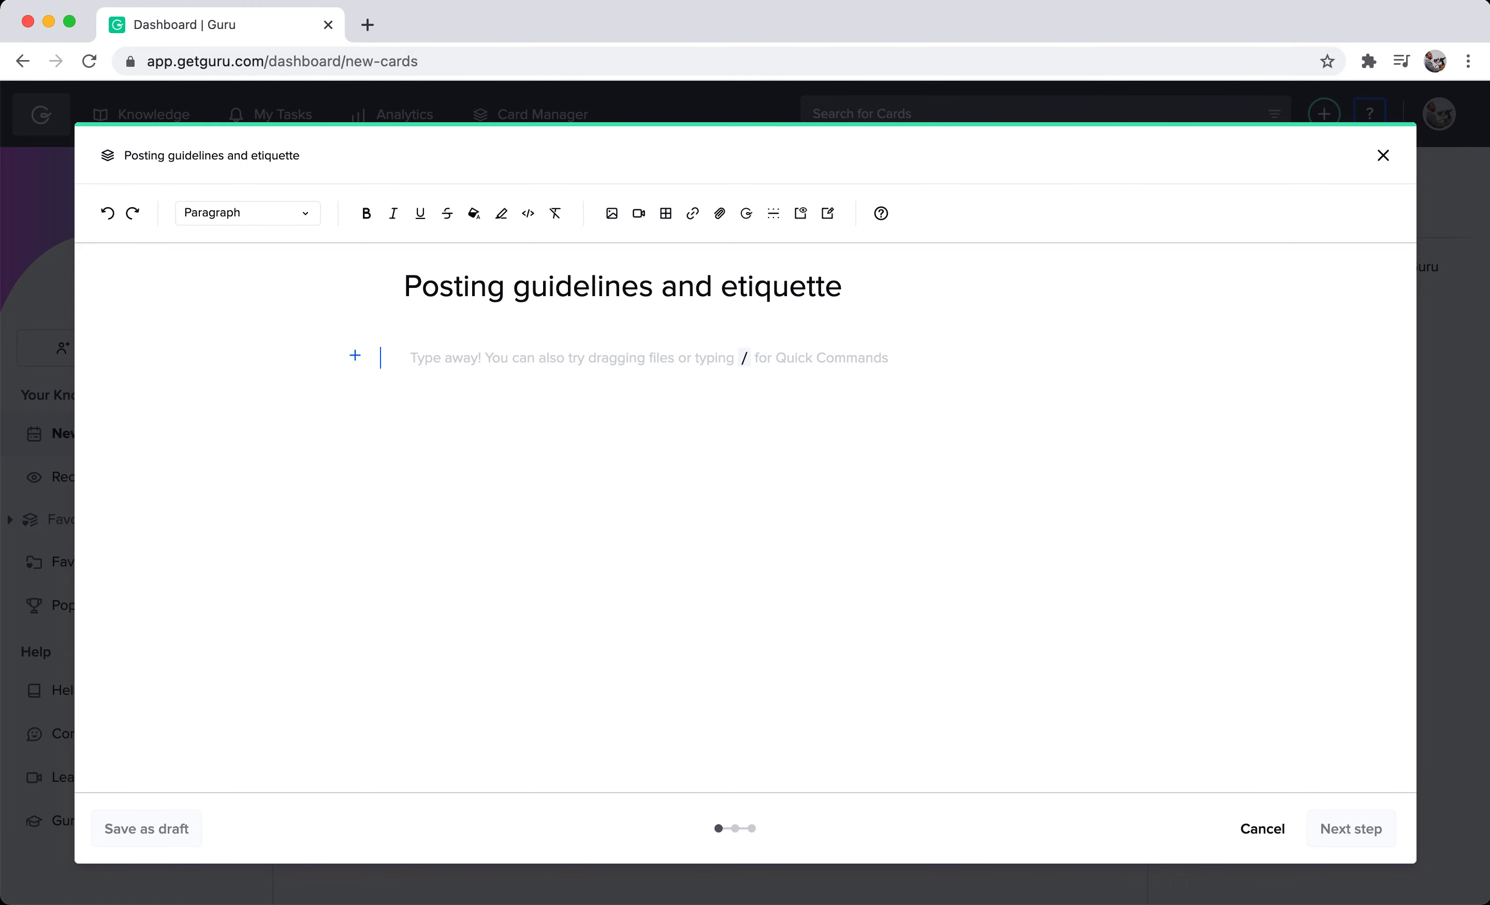
Paste the copied posting guidelines into the card body and review the sections from "Pause before you post" to "Use message reactions consistently".
key("super+Tab")
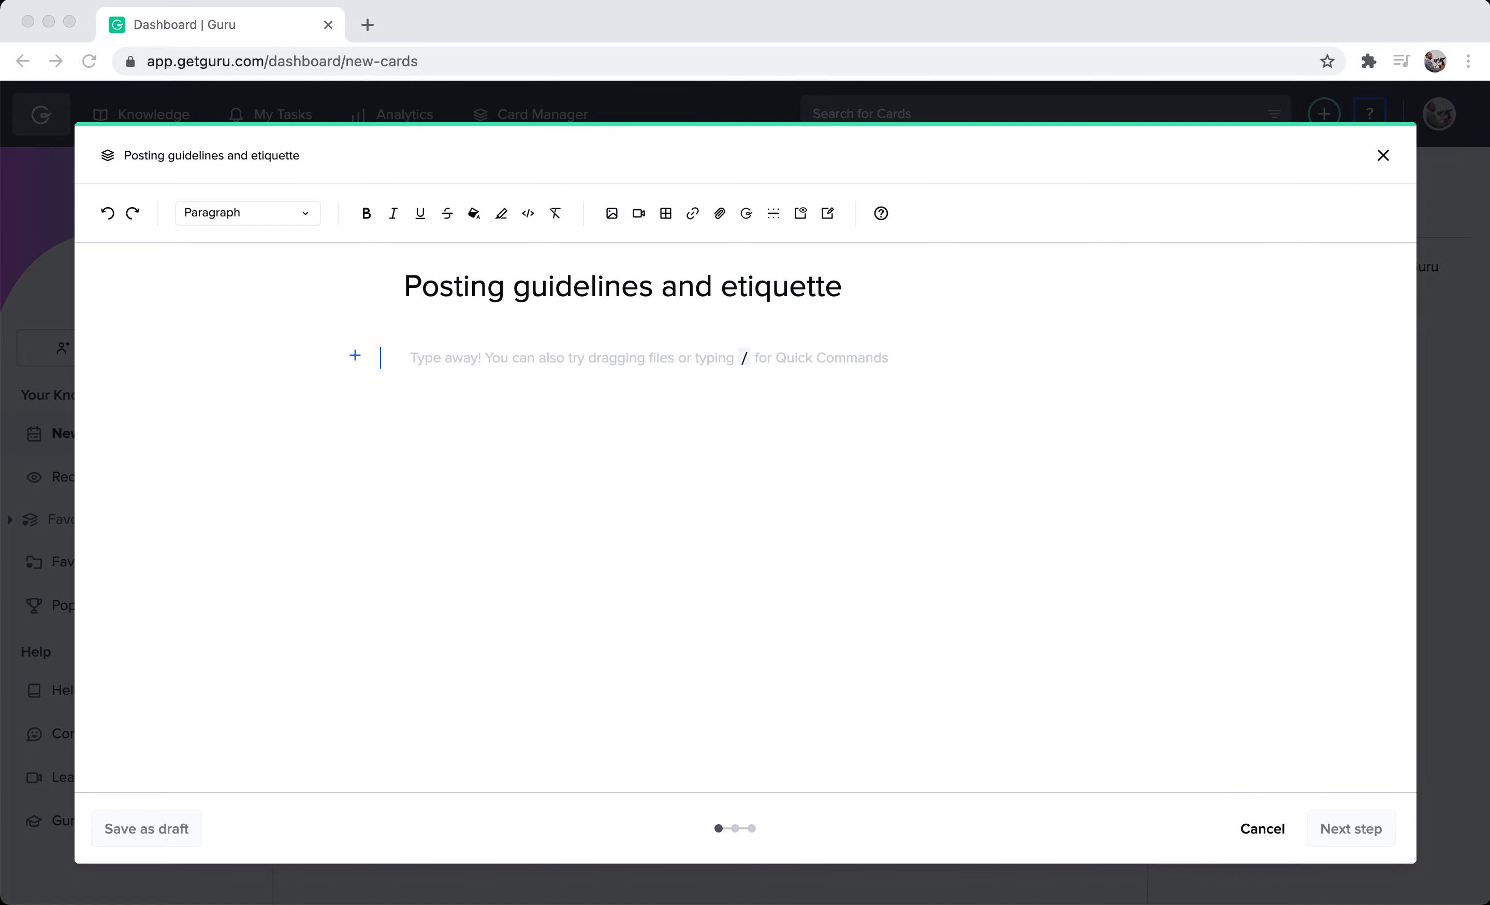
left_click(439, 360)
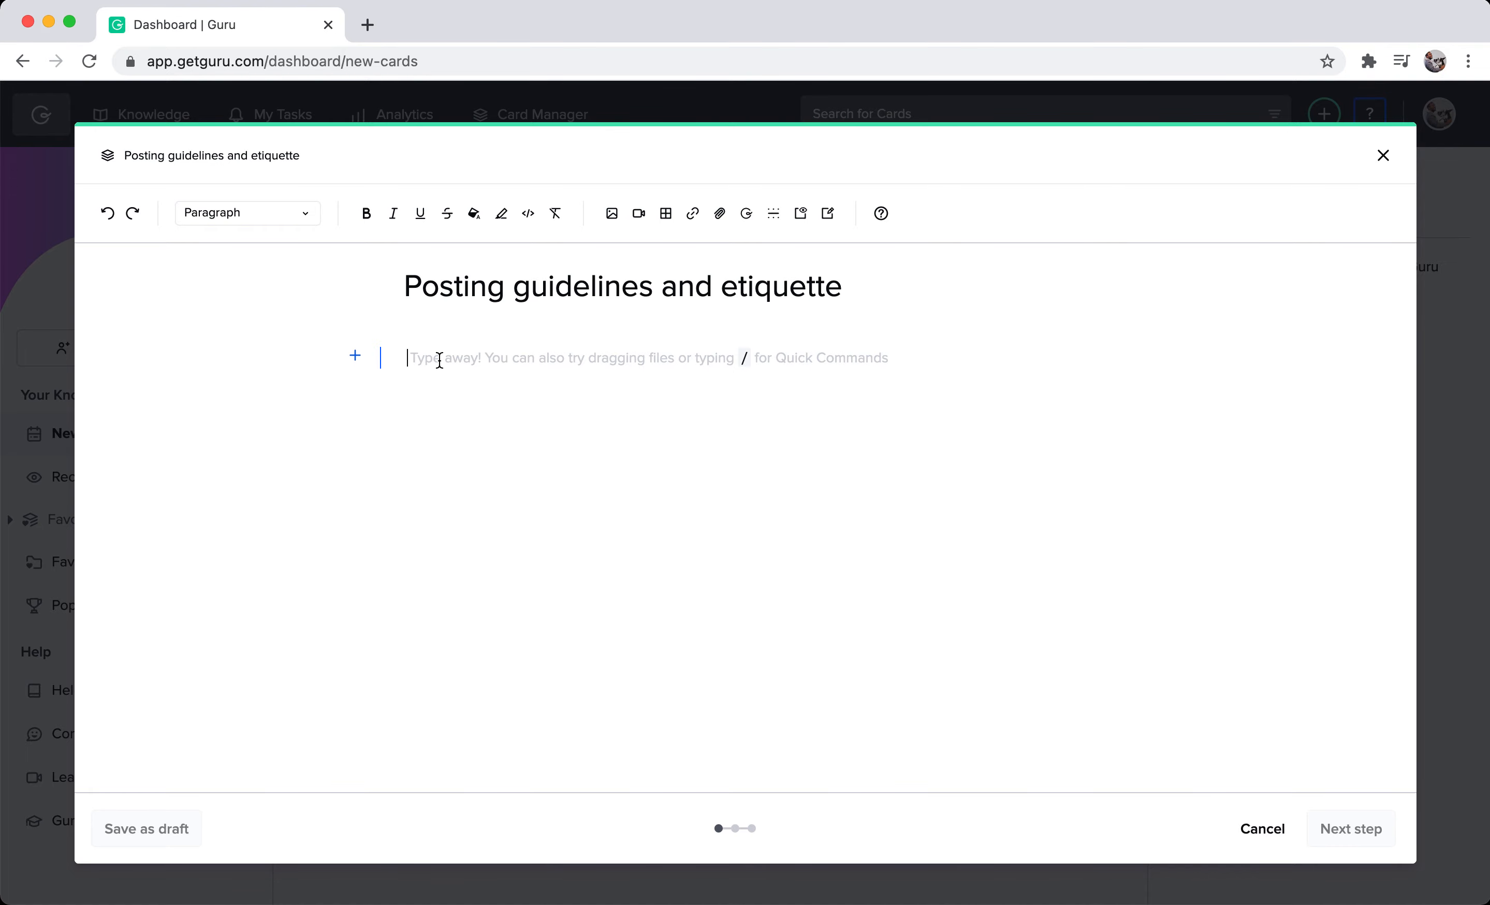
key("super+v")
scroll(488, 415, "up", 5)
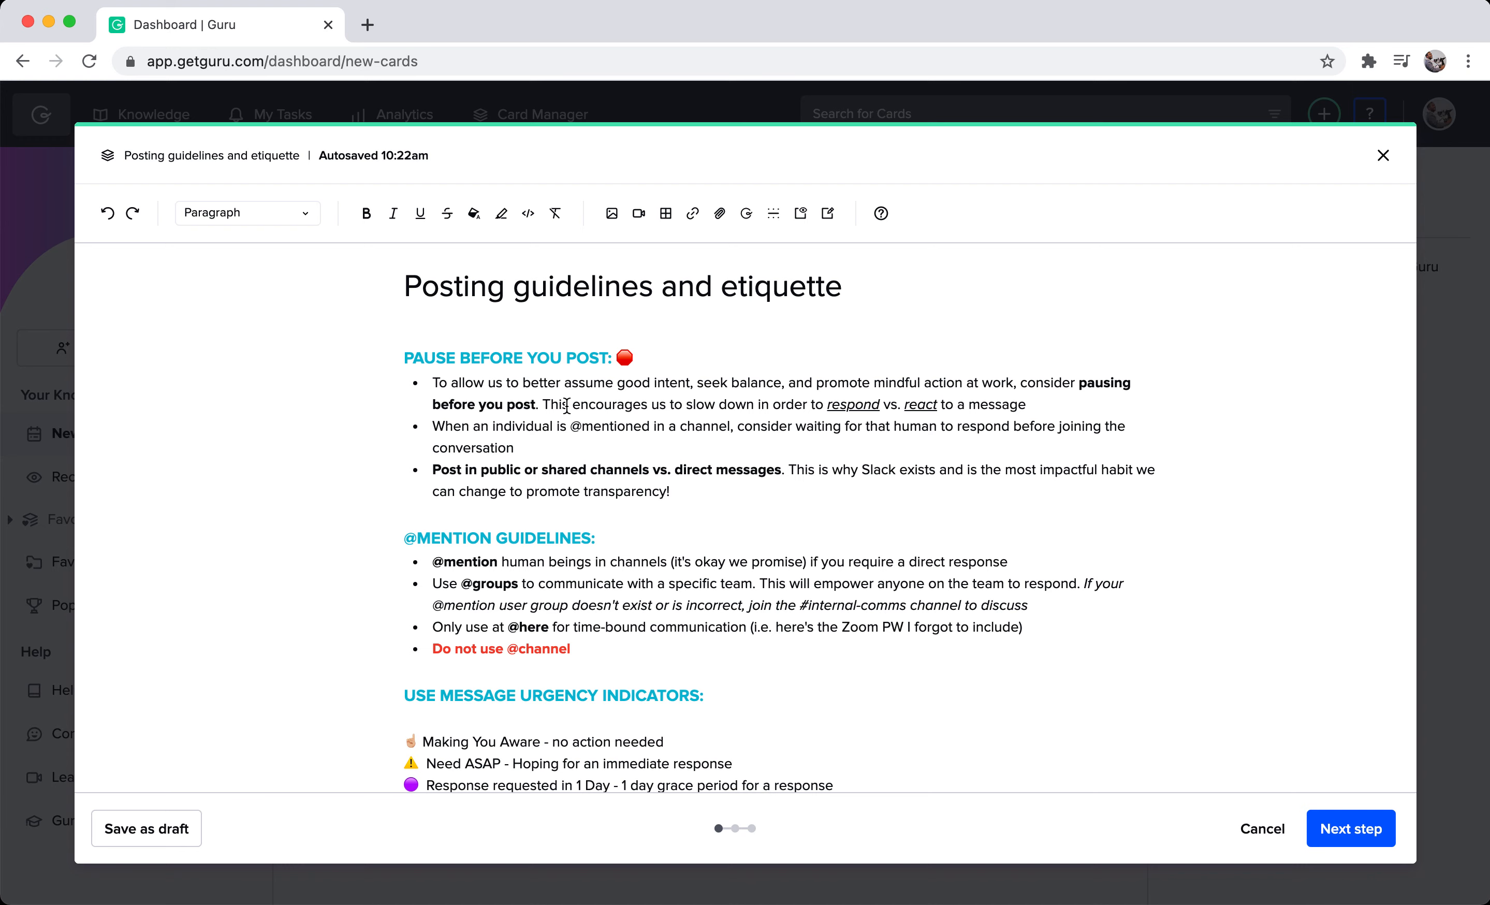
scroll(571, 404, "down", 3)
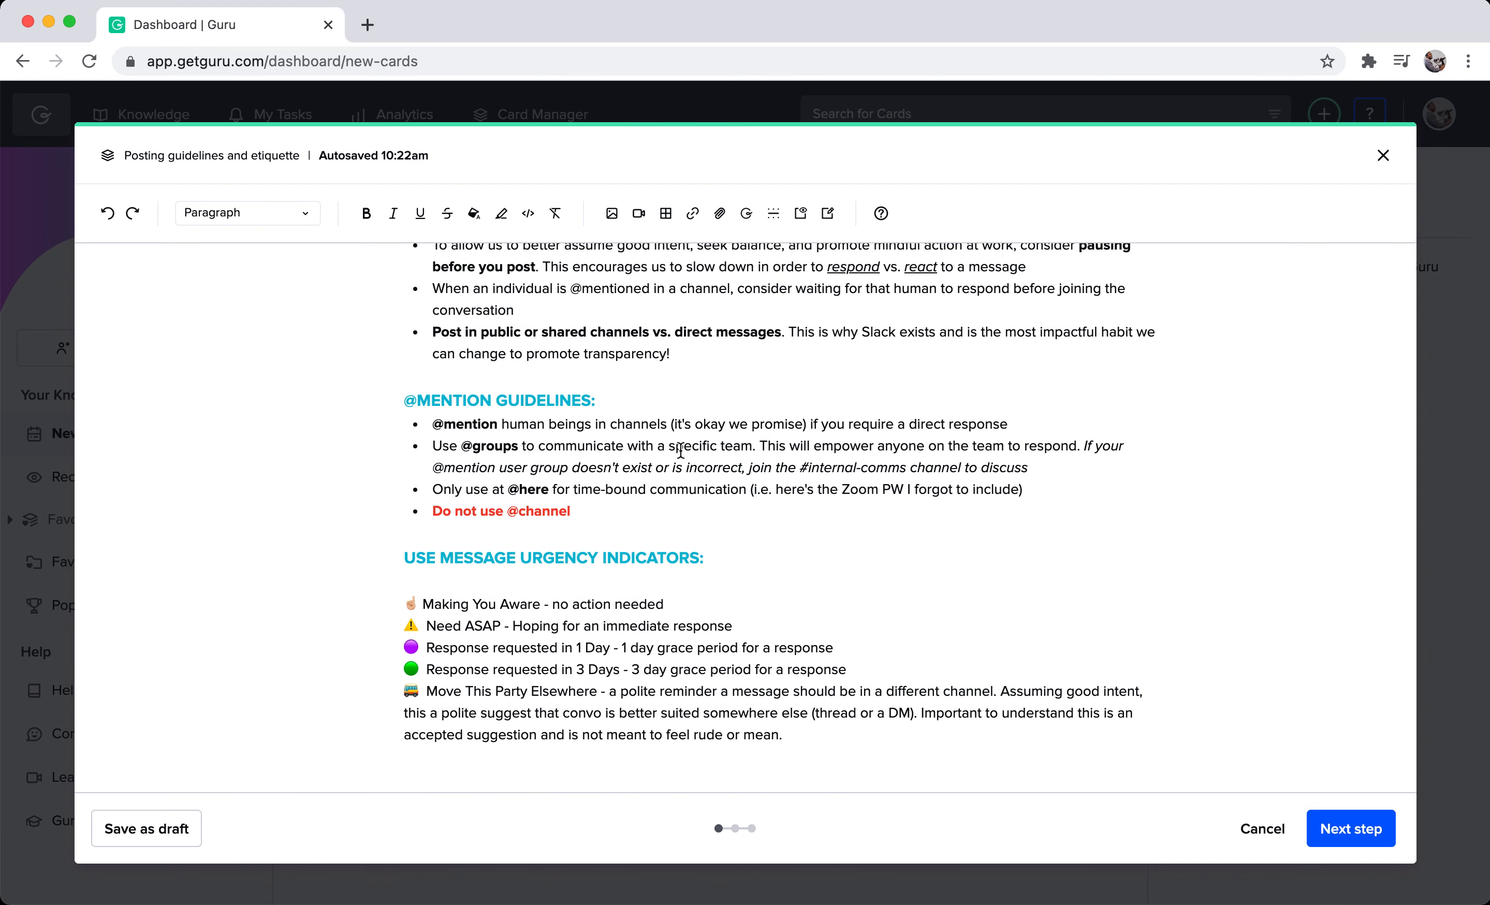
scroll(680, 450, "down", 4)
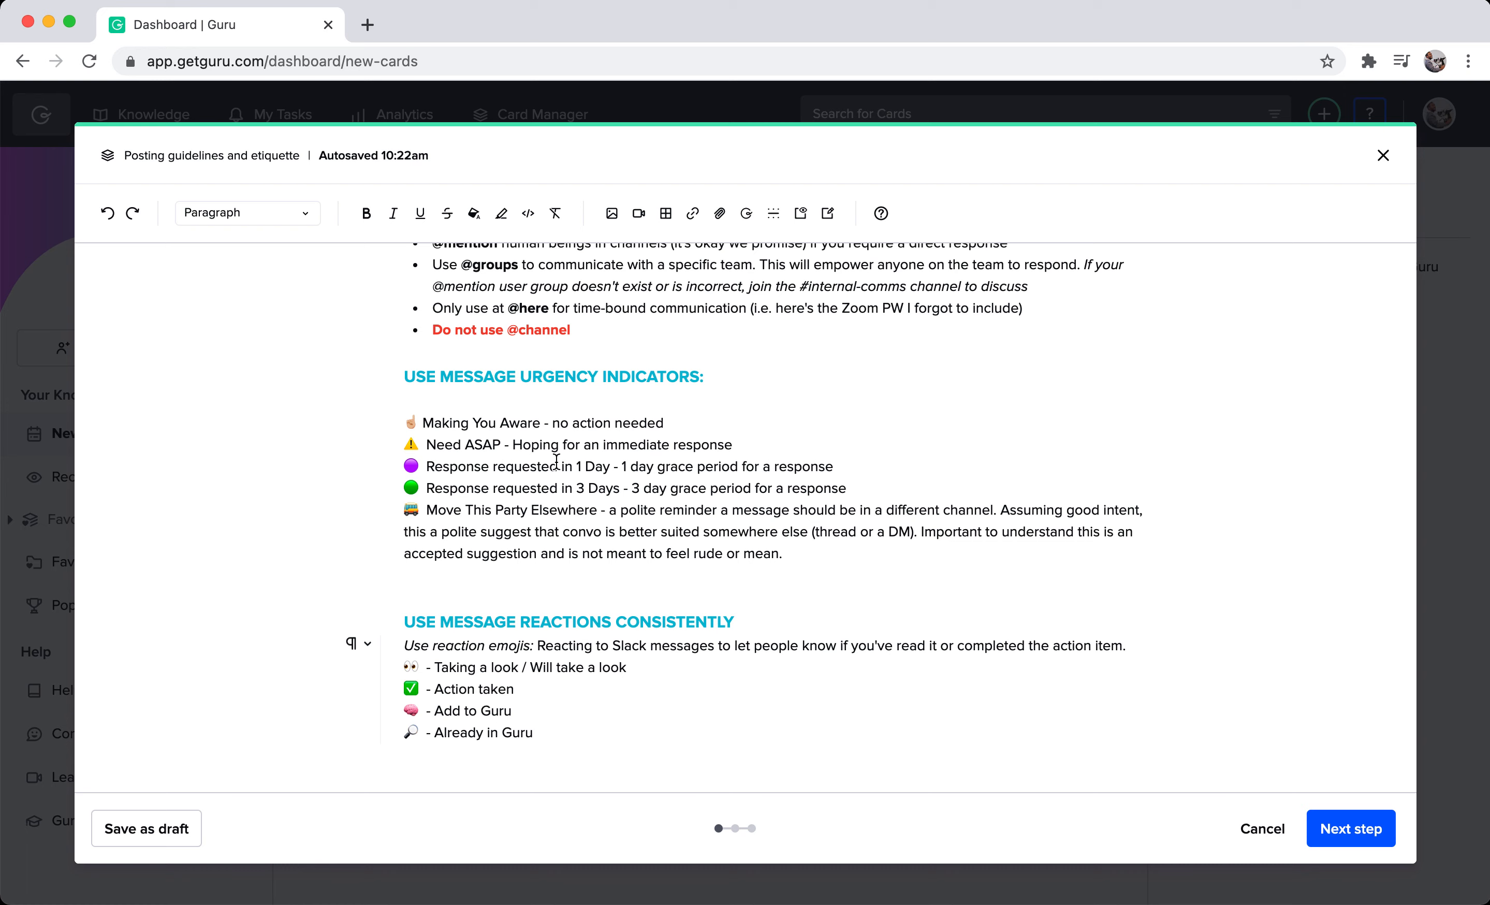
scroll(515, 491, "down", 1)
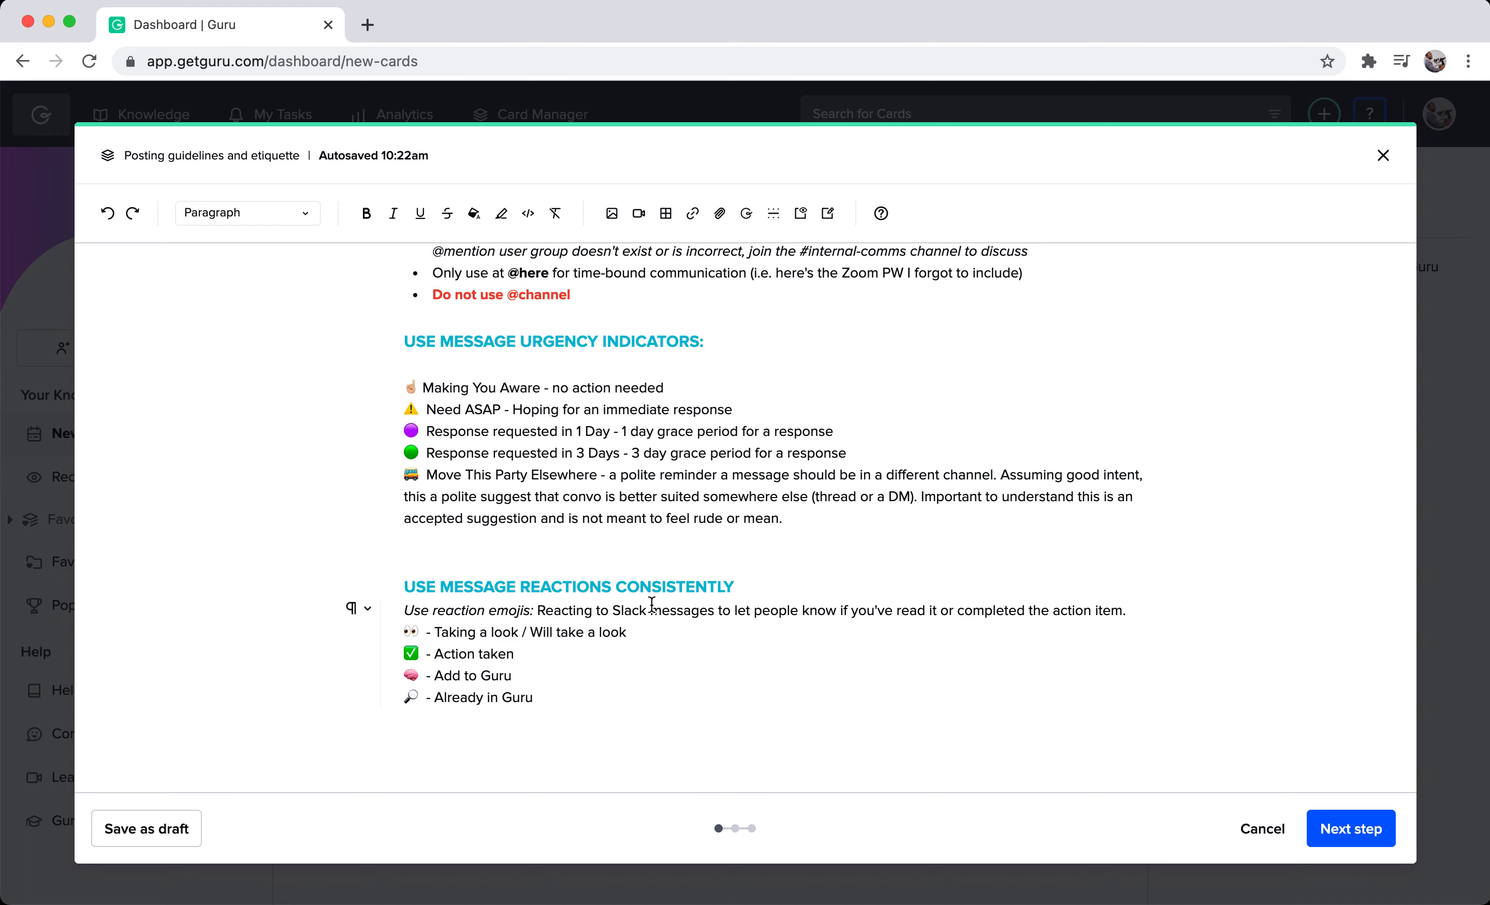
scroll(652, 603, "up", 6)
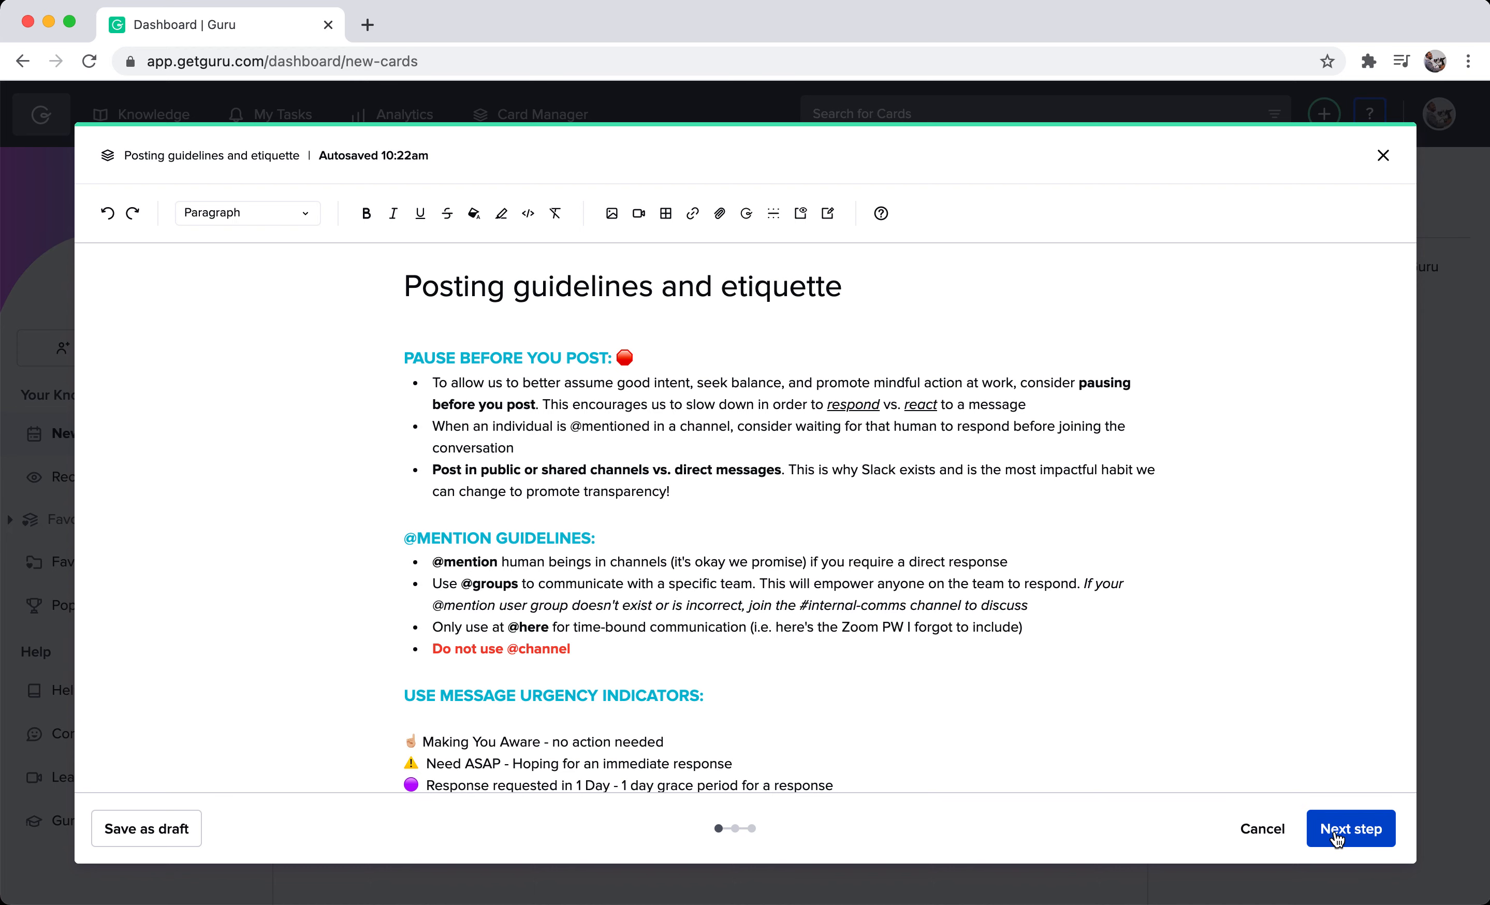
Proceed to the card settings and assign the card to the Company Knowledge collection.
left_click(1337, 837)
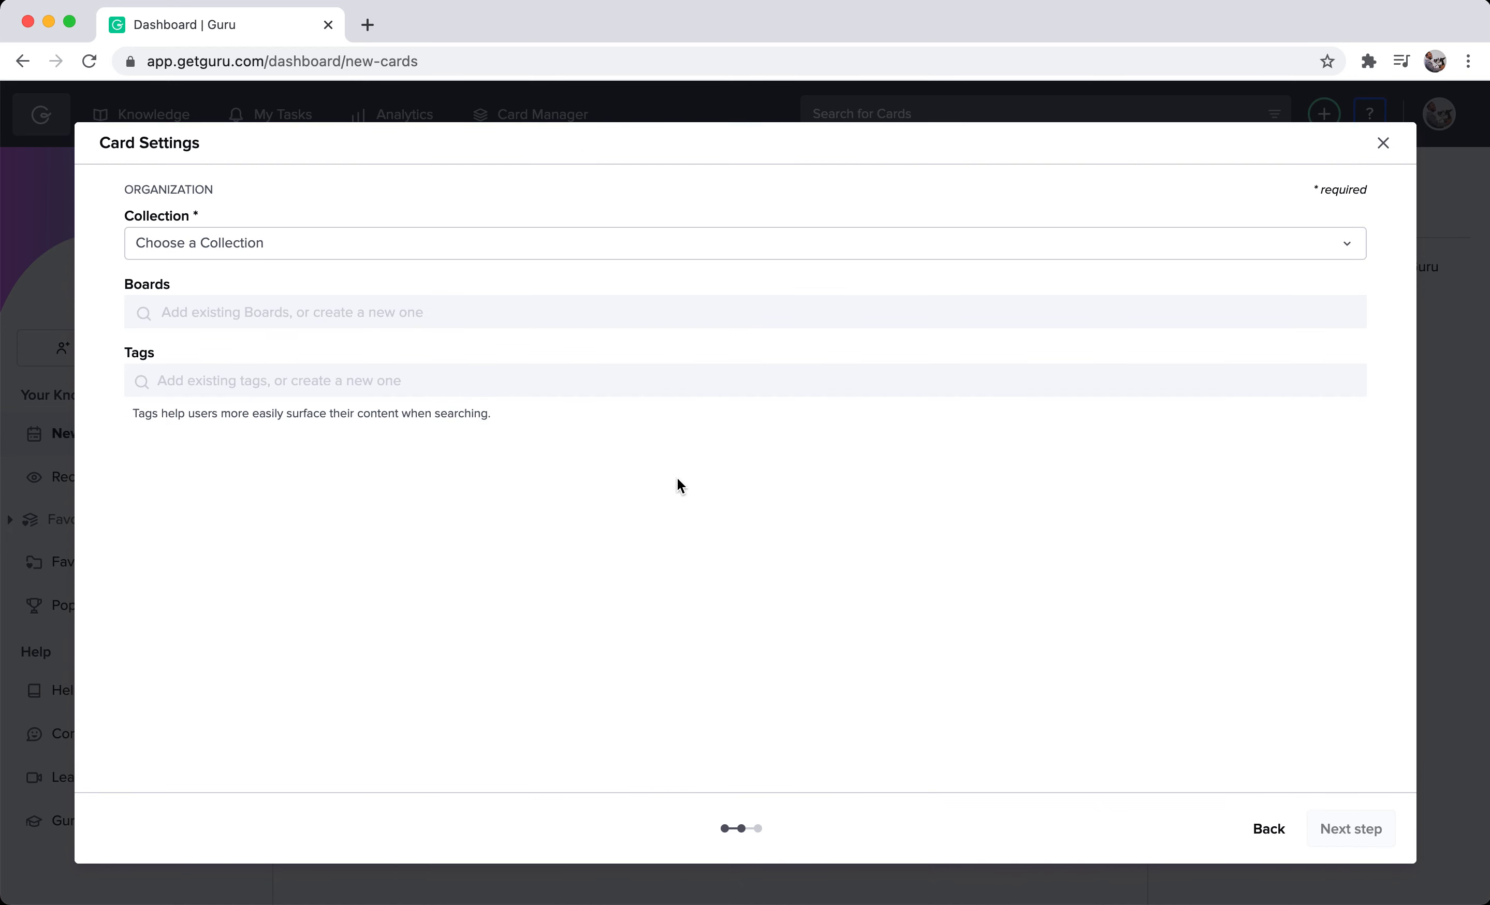
left_click(600, 243)
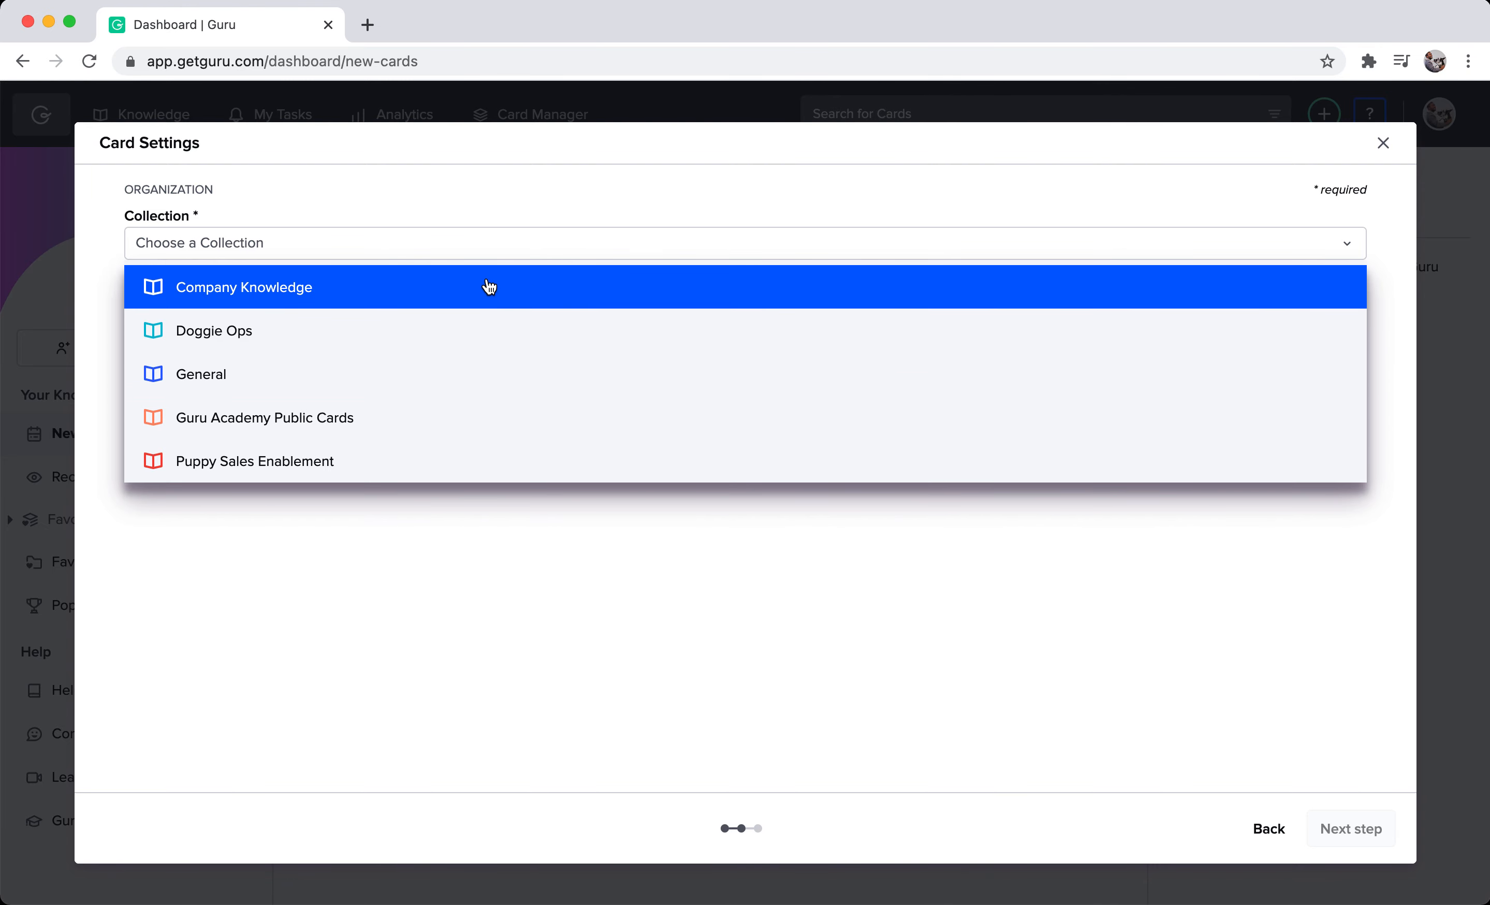
left_click(488, 298)
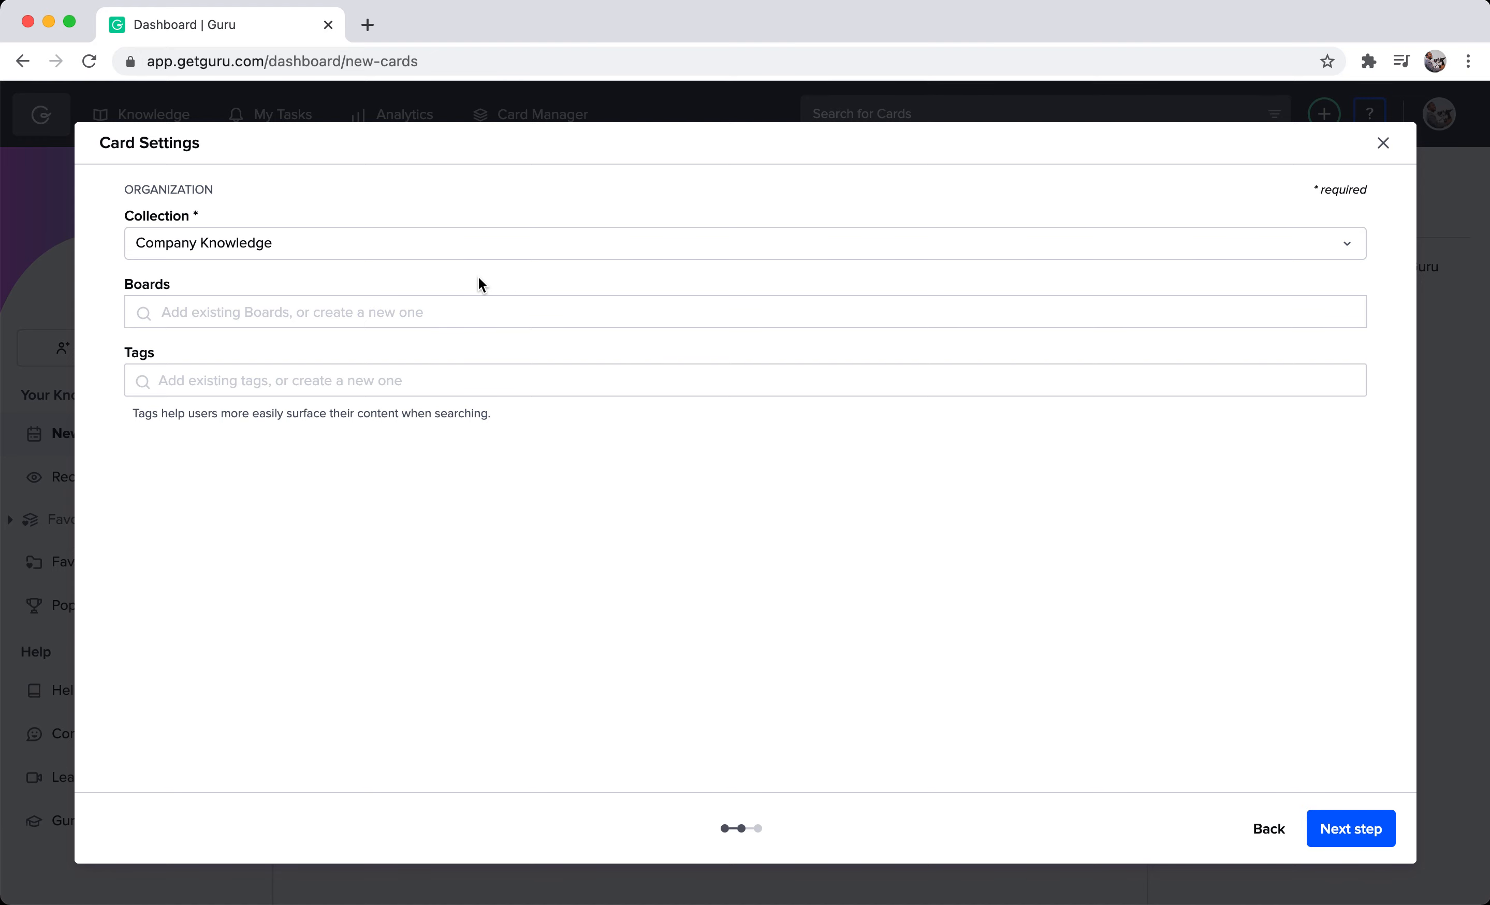
Create a new reusable board named "Internal Communications" and add the card to it.
left_click(421, 309)
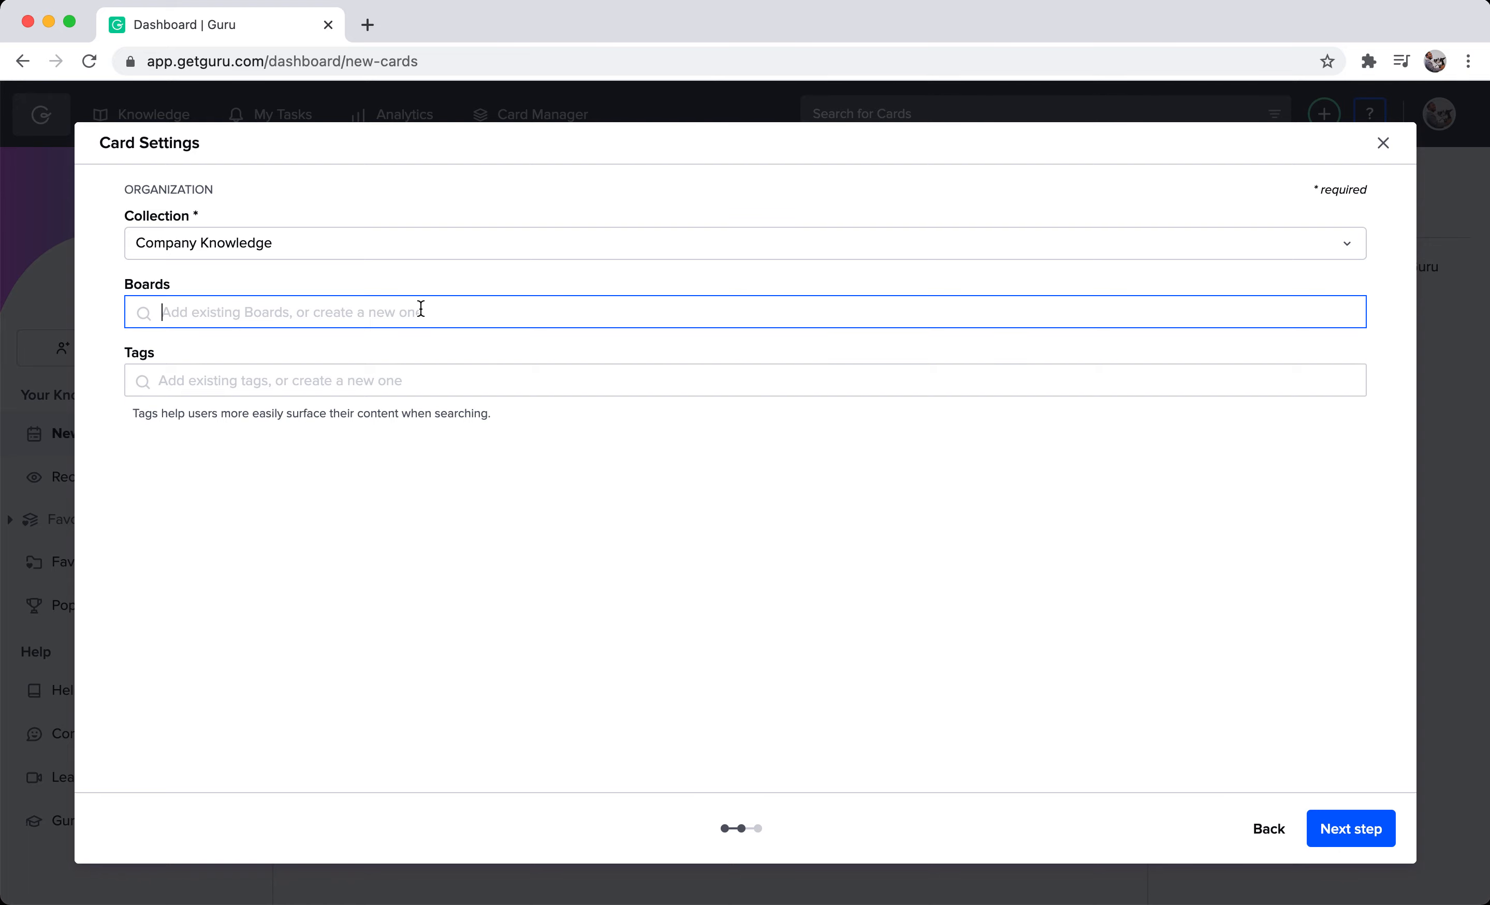
type("Internal ")
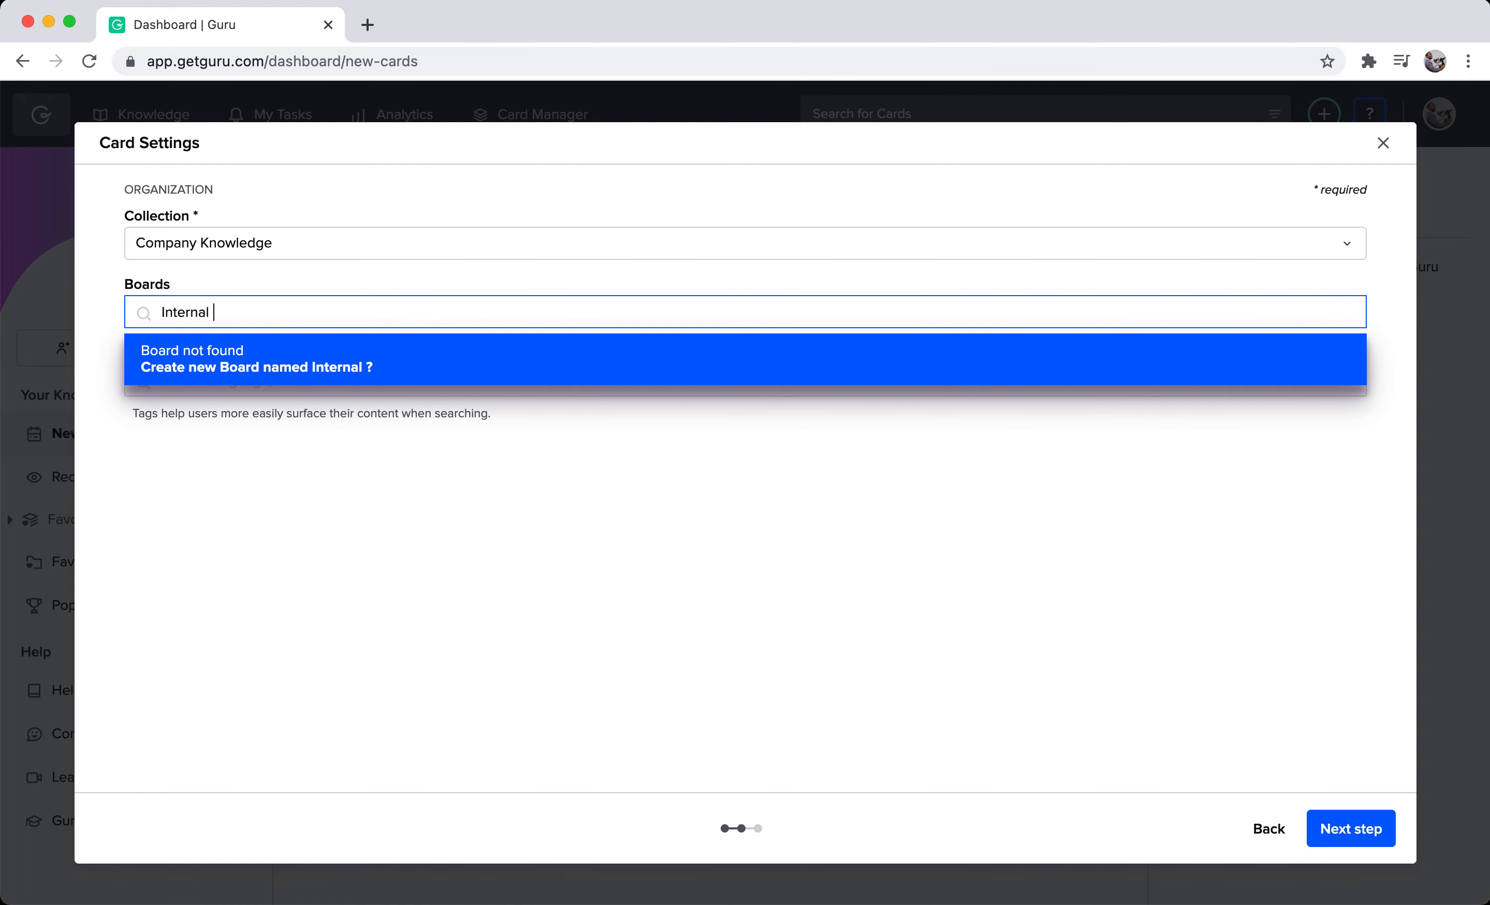
type("Communications")
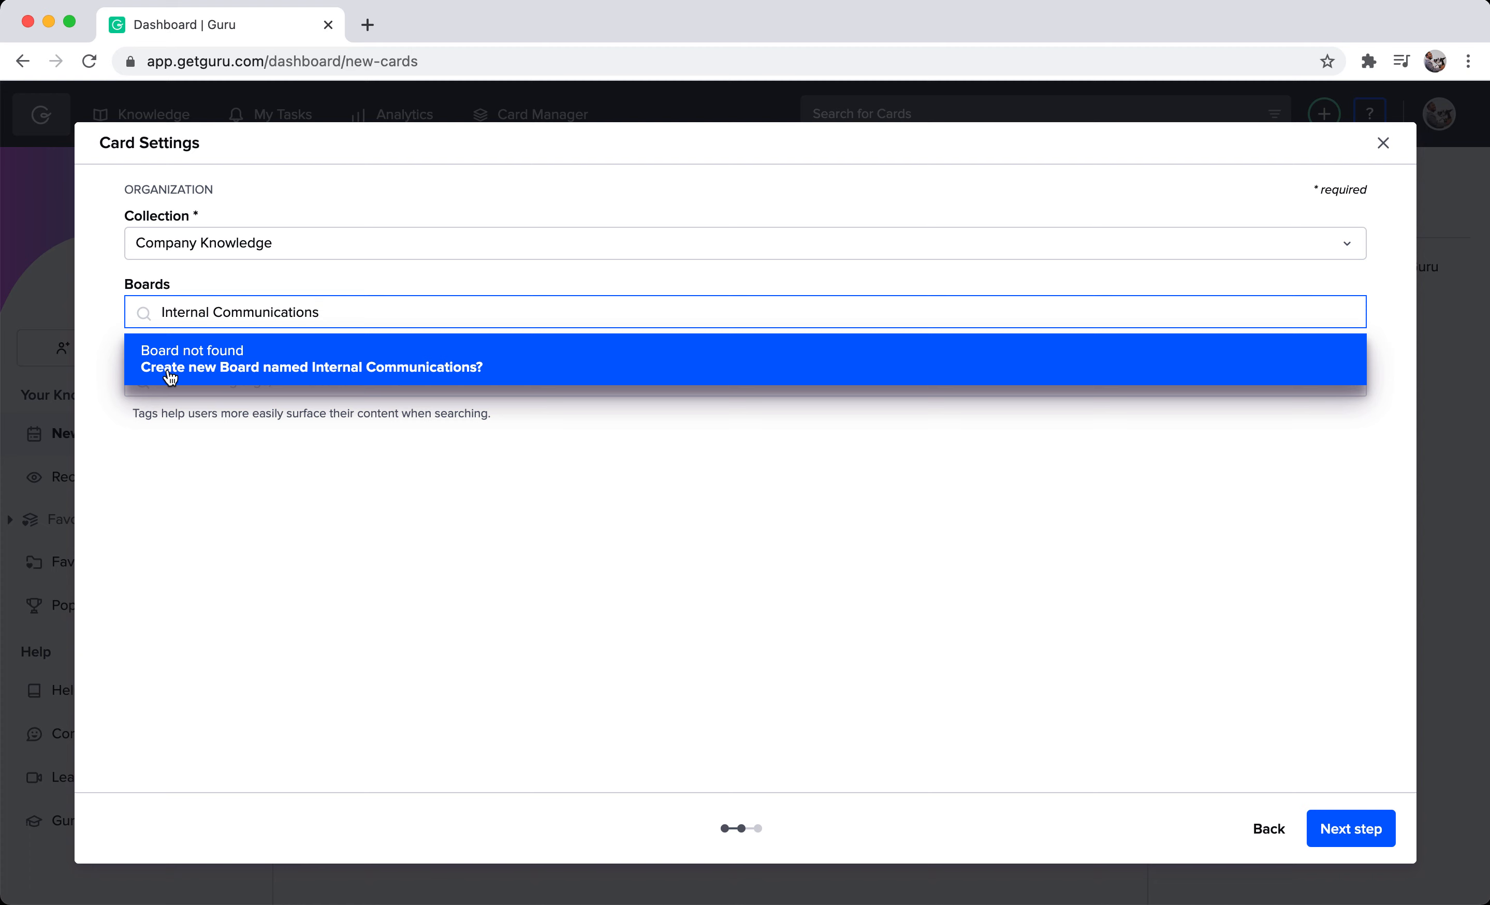
left_click(530, 364)
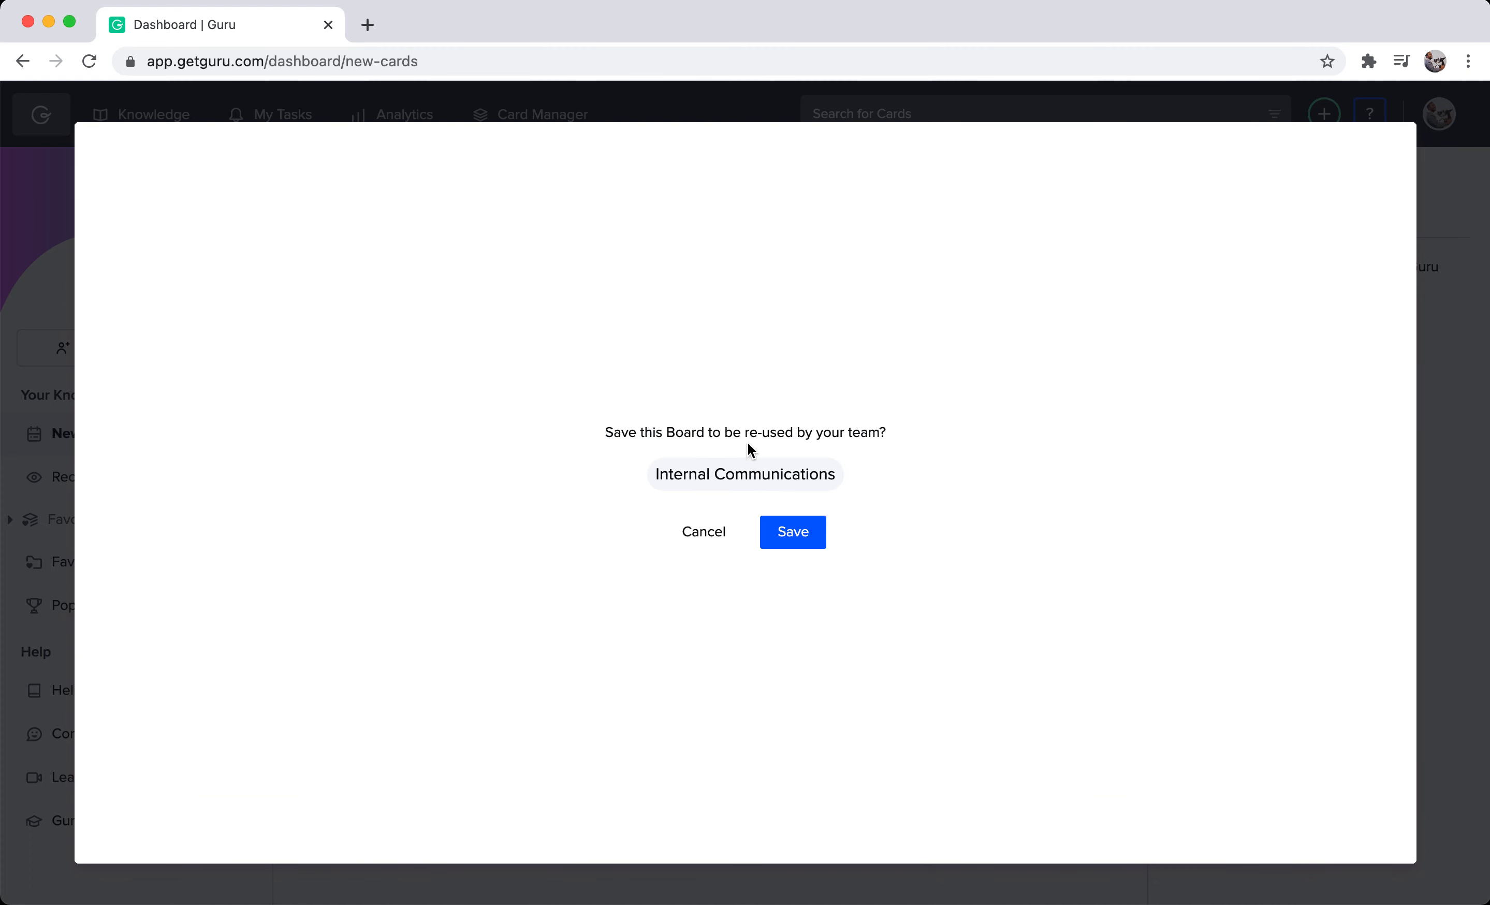
left_click(796, 529)
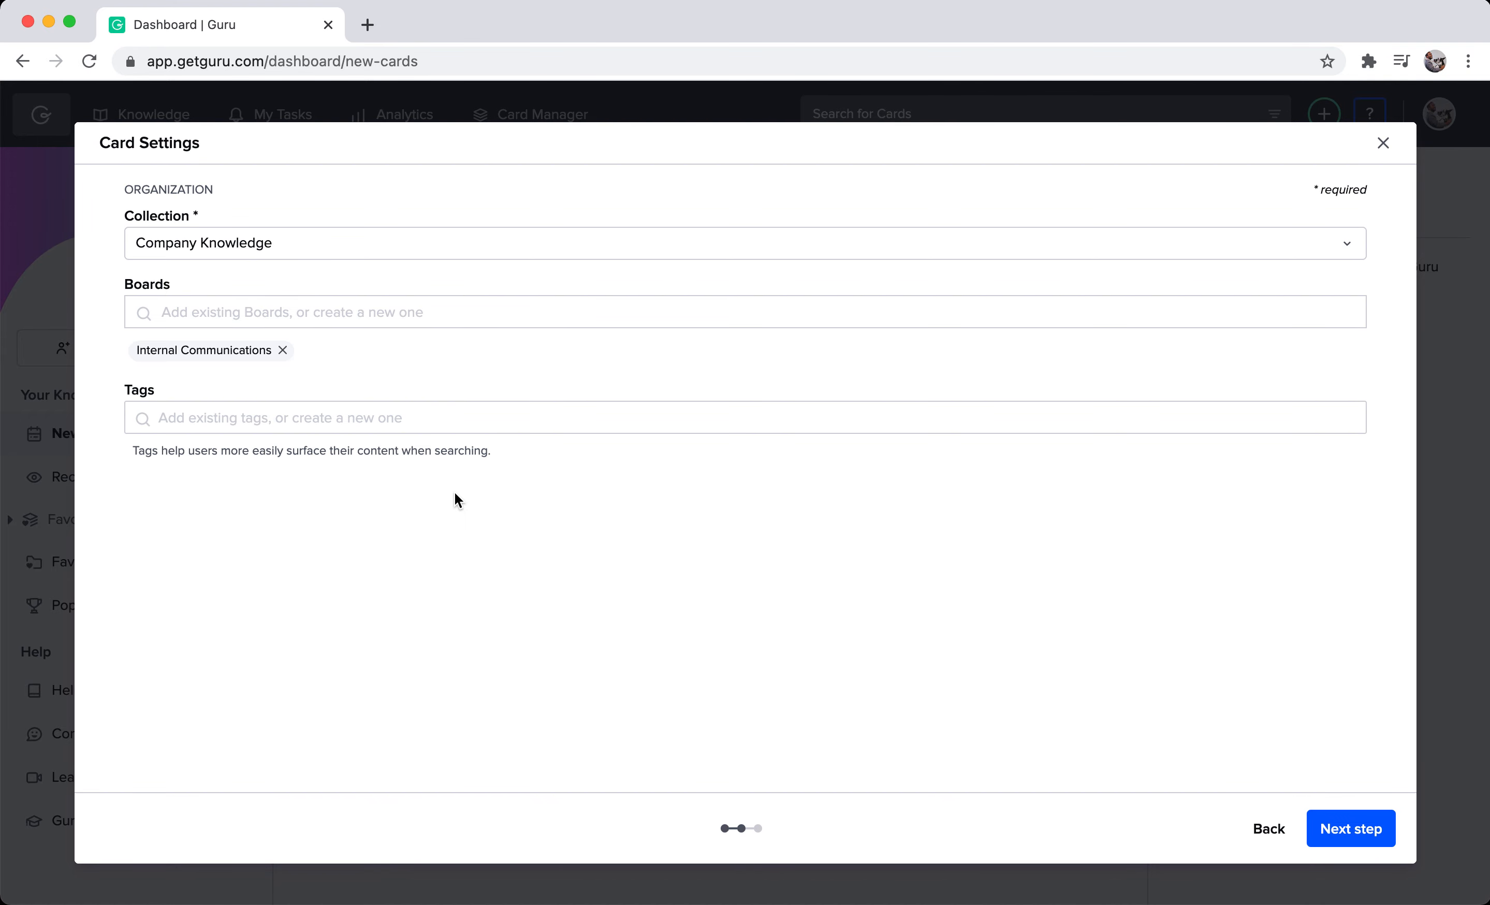
Create a new reusable tag named "Slack" for the card, with its category set to None.
left_click(426, 417)
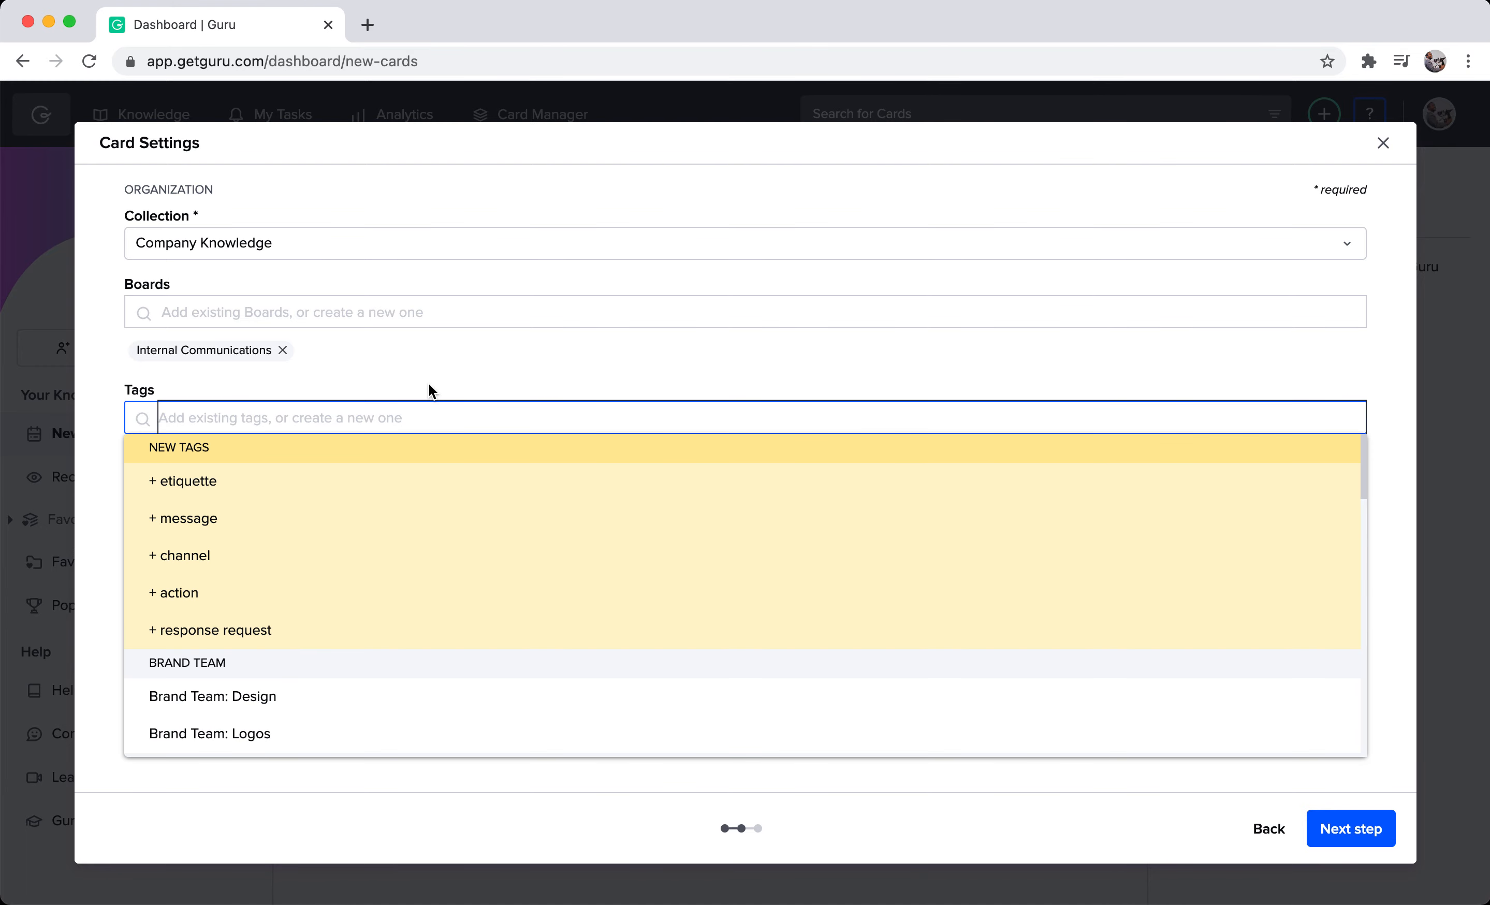
type("Slack")
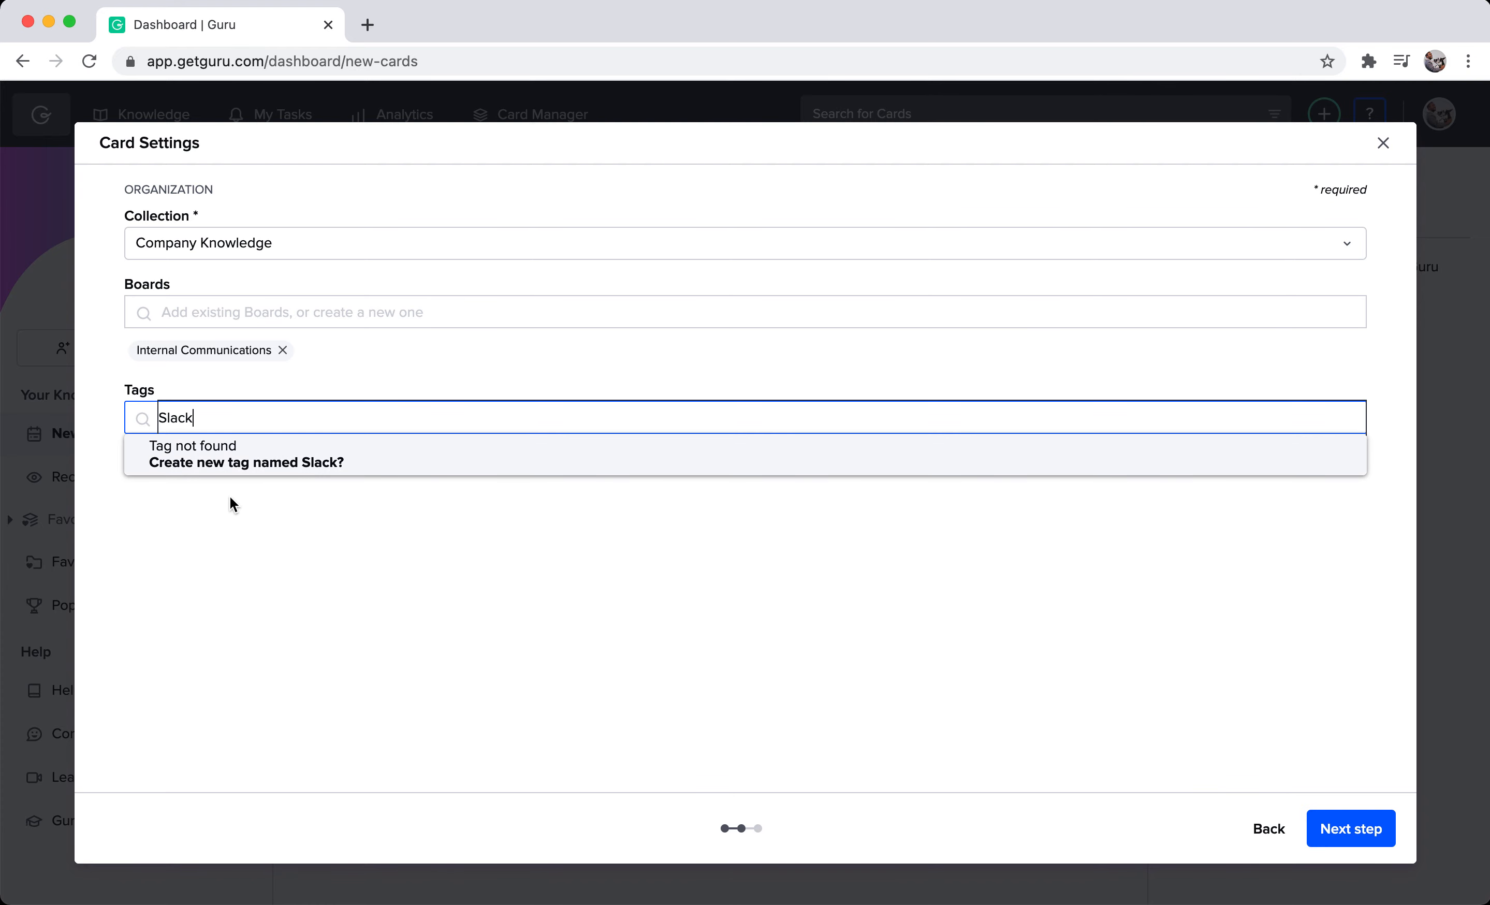
left_click(303, 471)
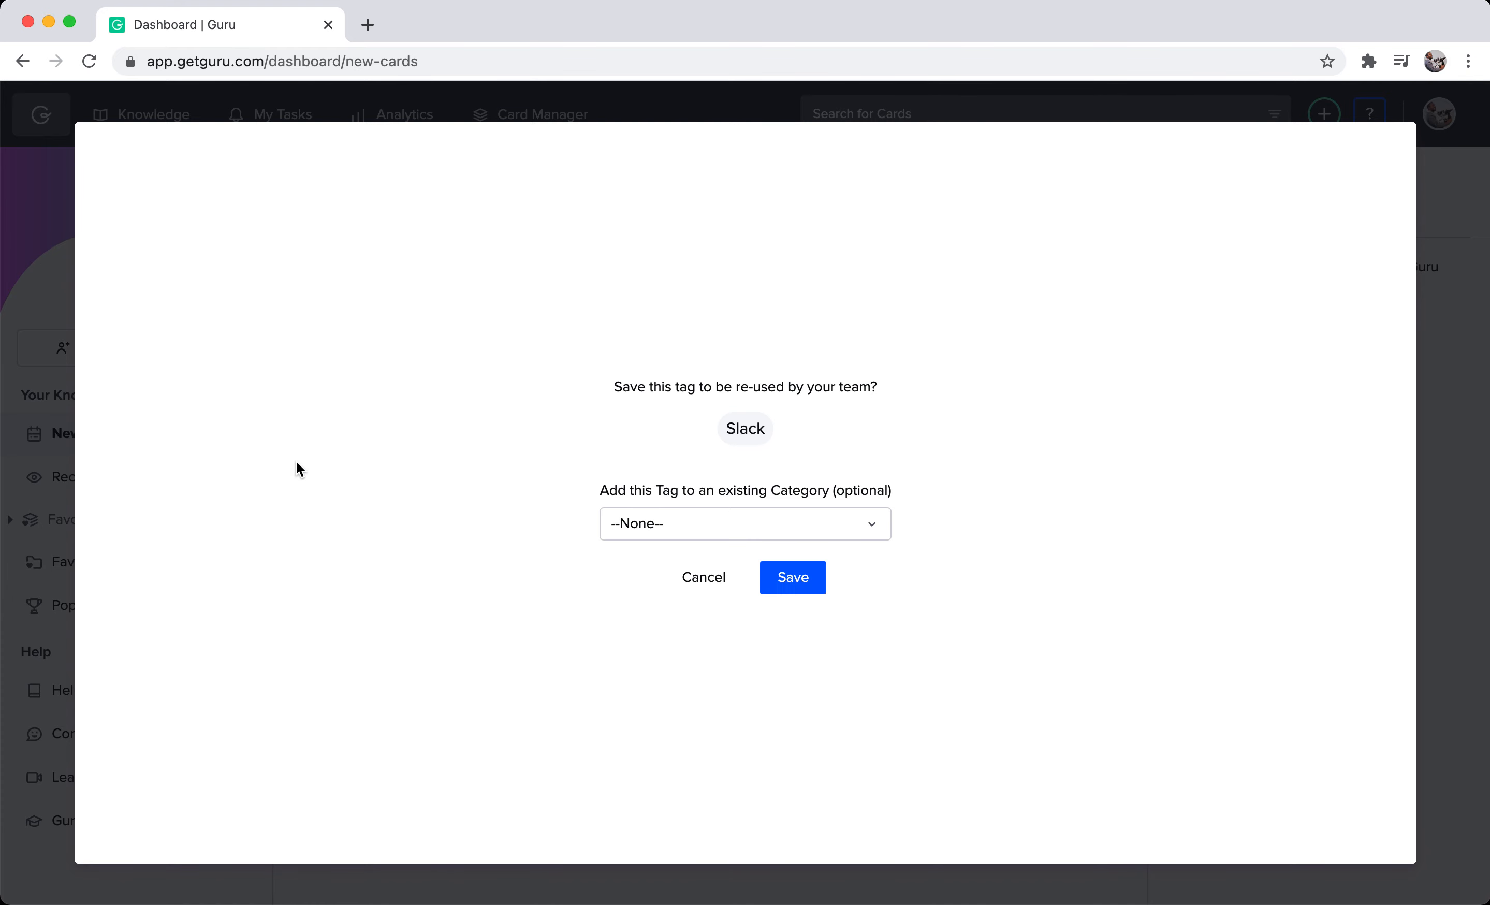
left_click(732, 525)
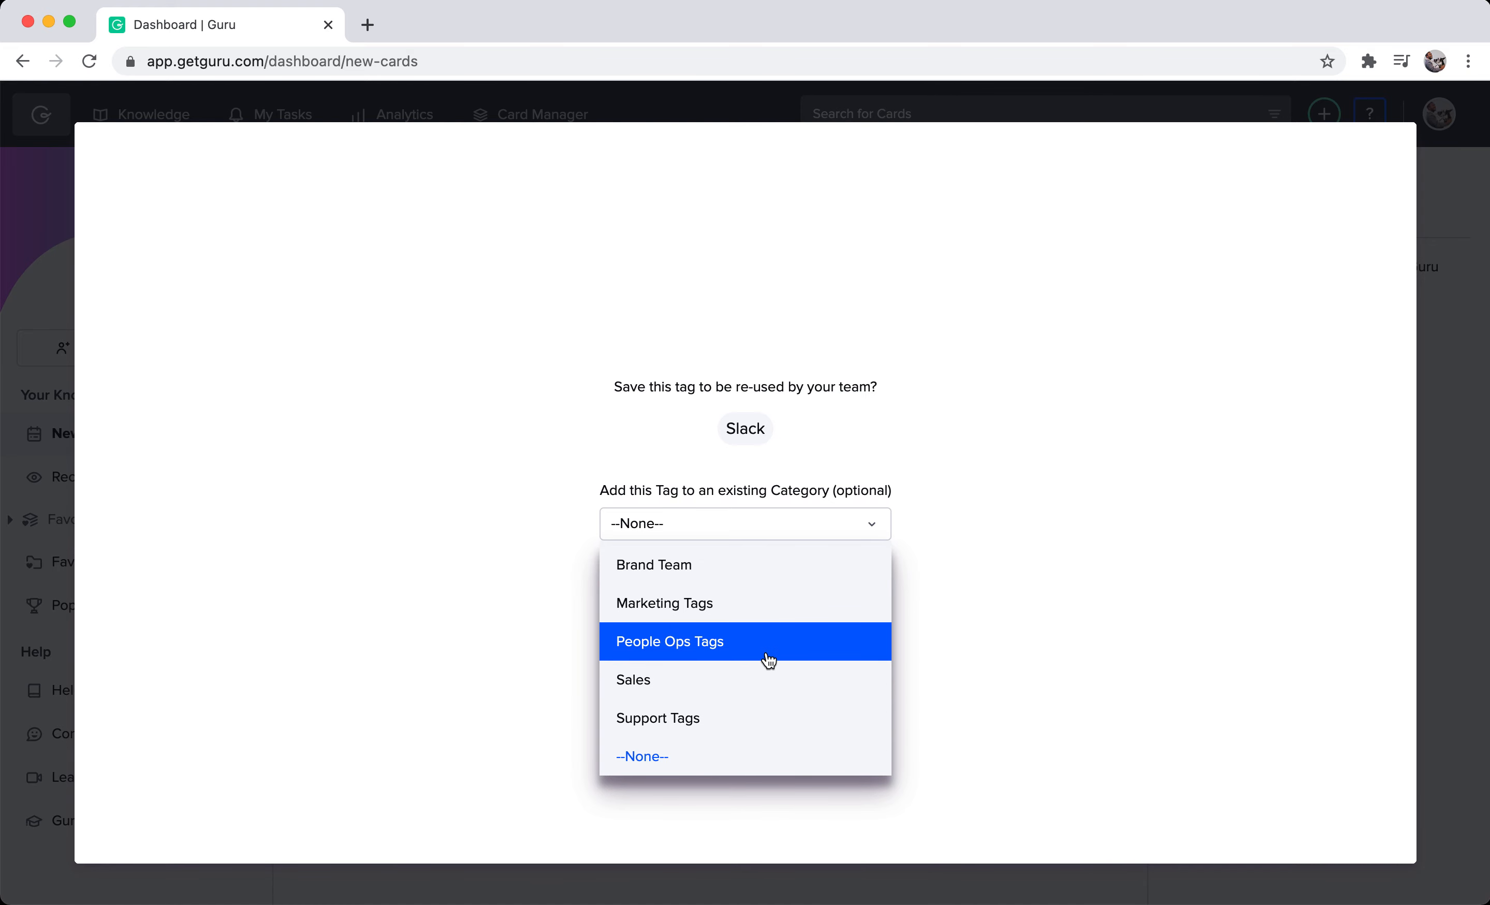
left_click(714, 758)
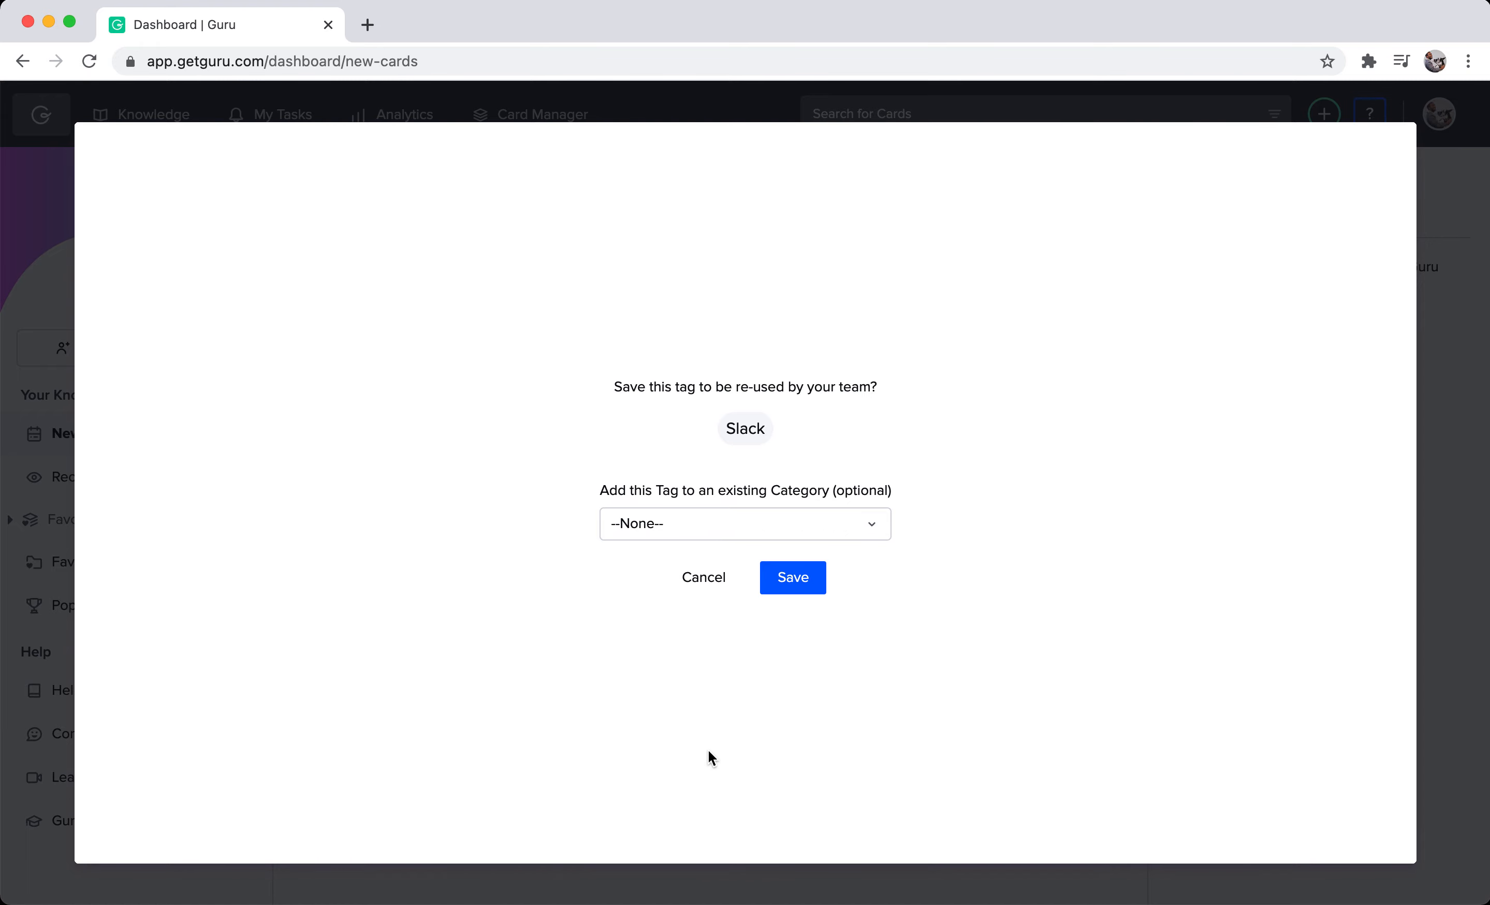
left_click(801, 583)
Add a second new tag named "MS Teams" to the card, with its category set to None.
left_click(477, 417)
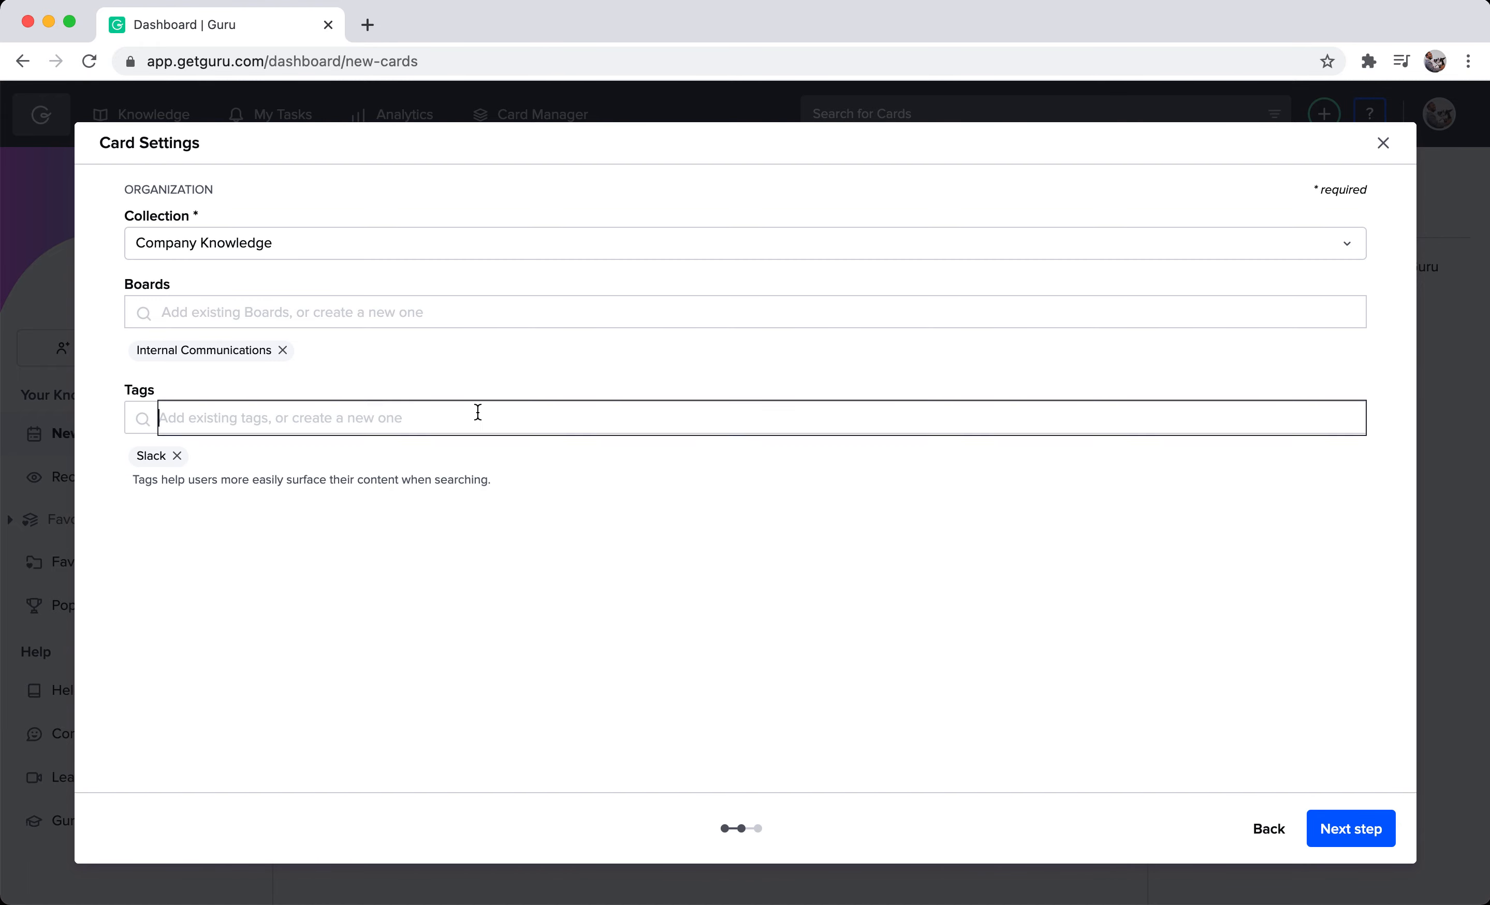
type("MS Teams")
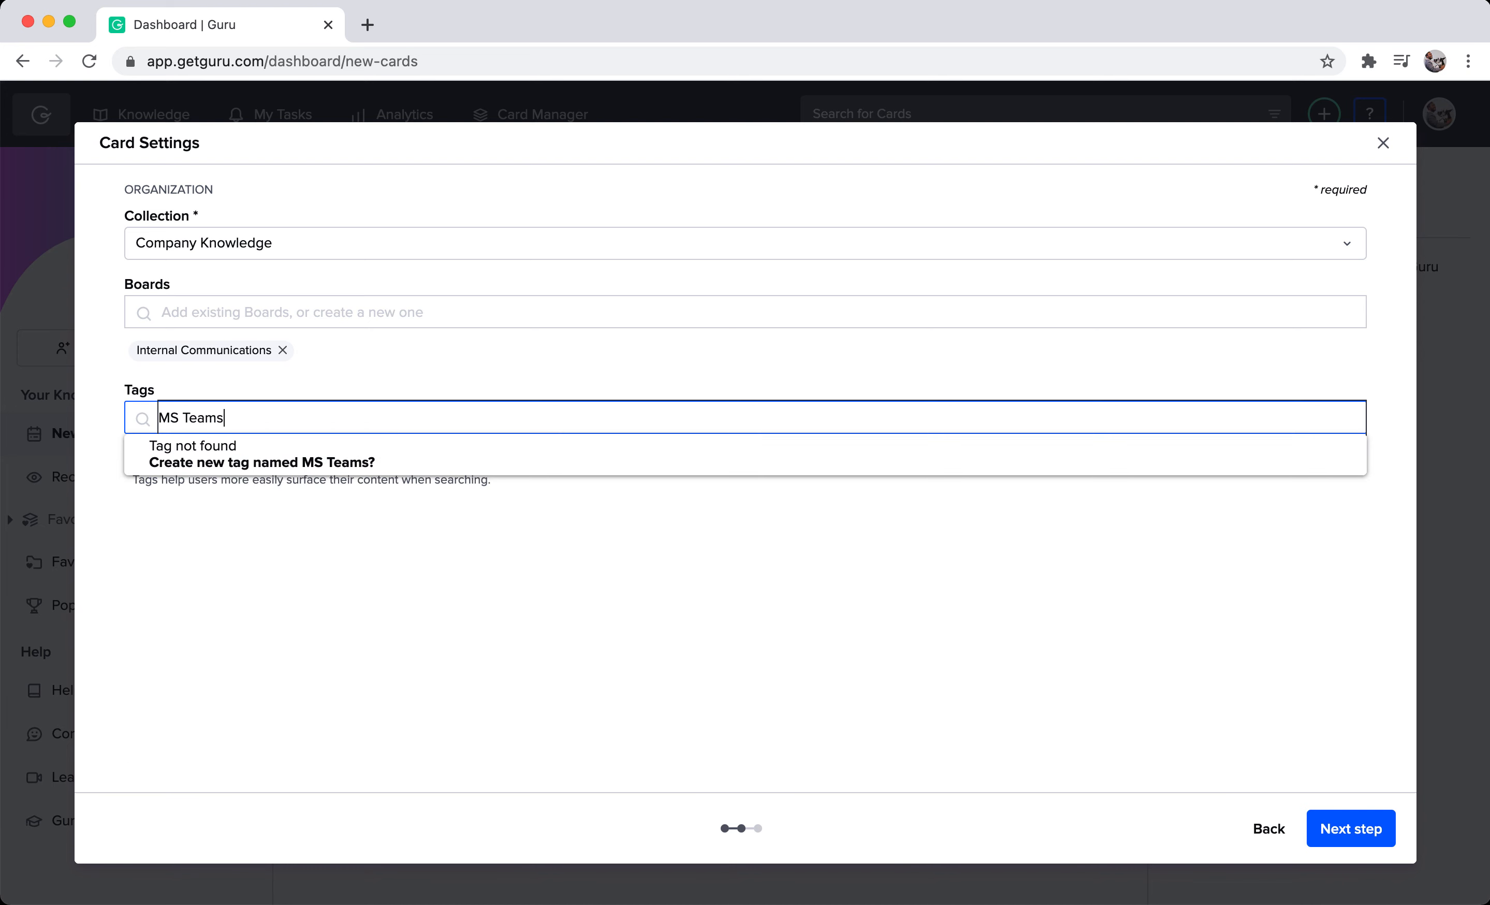
left_click(409, 455)
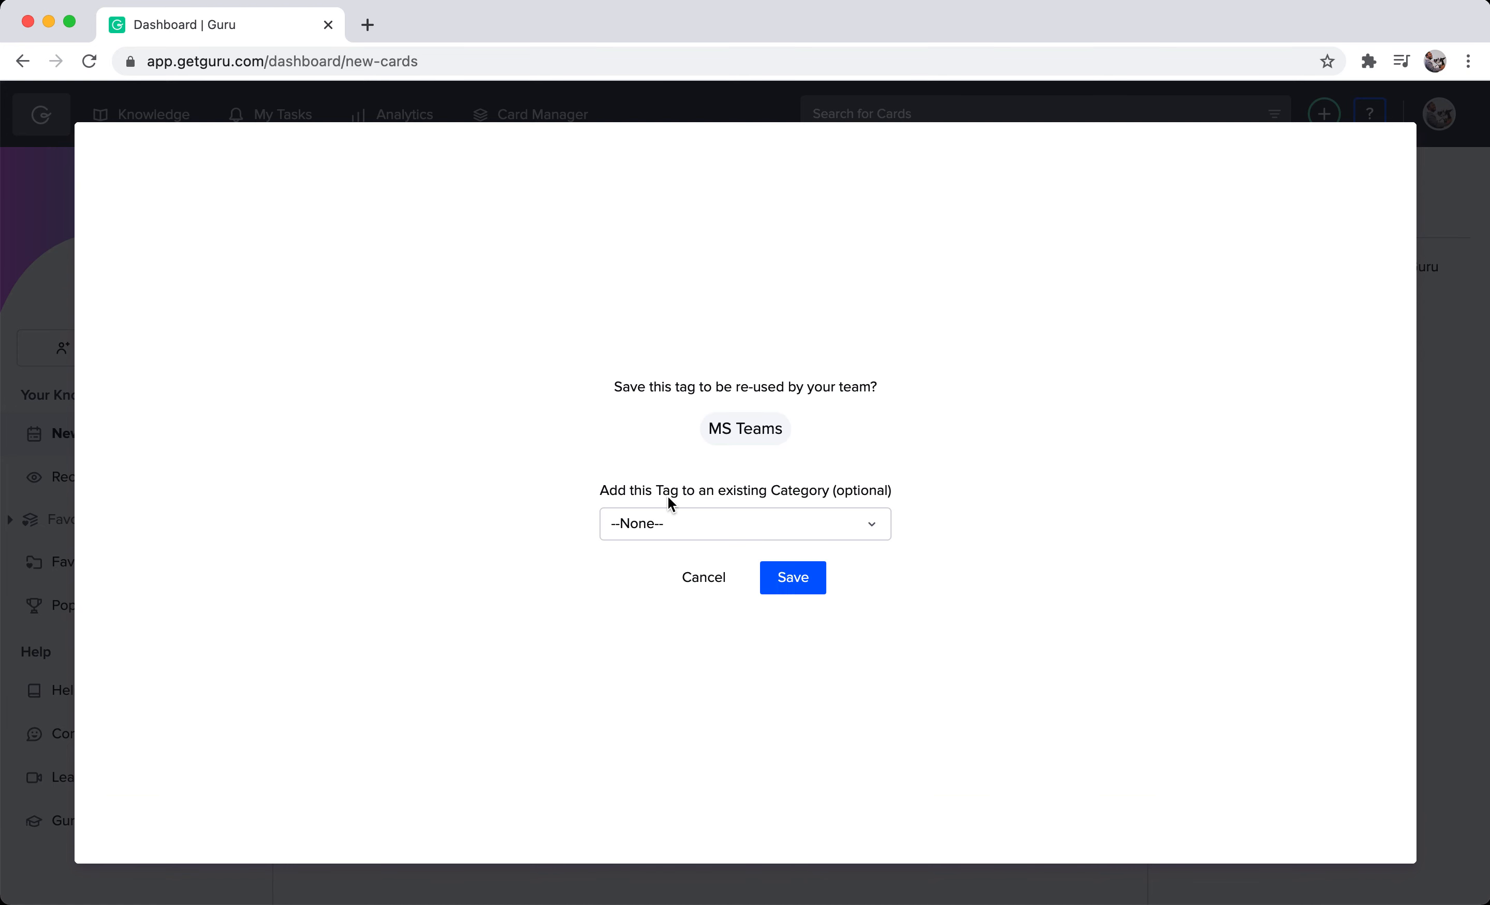
left_click(680, 523)
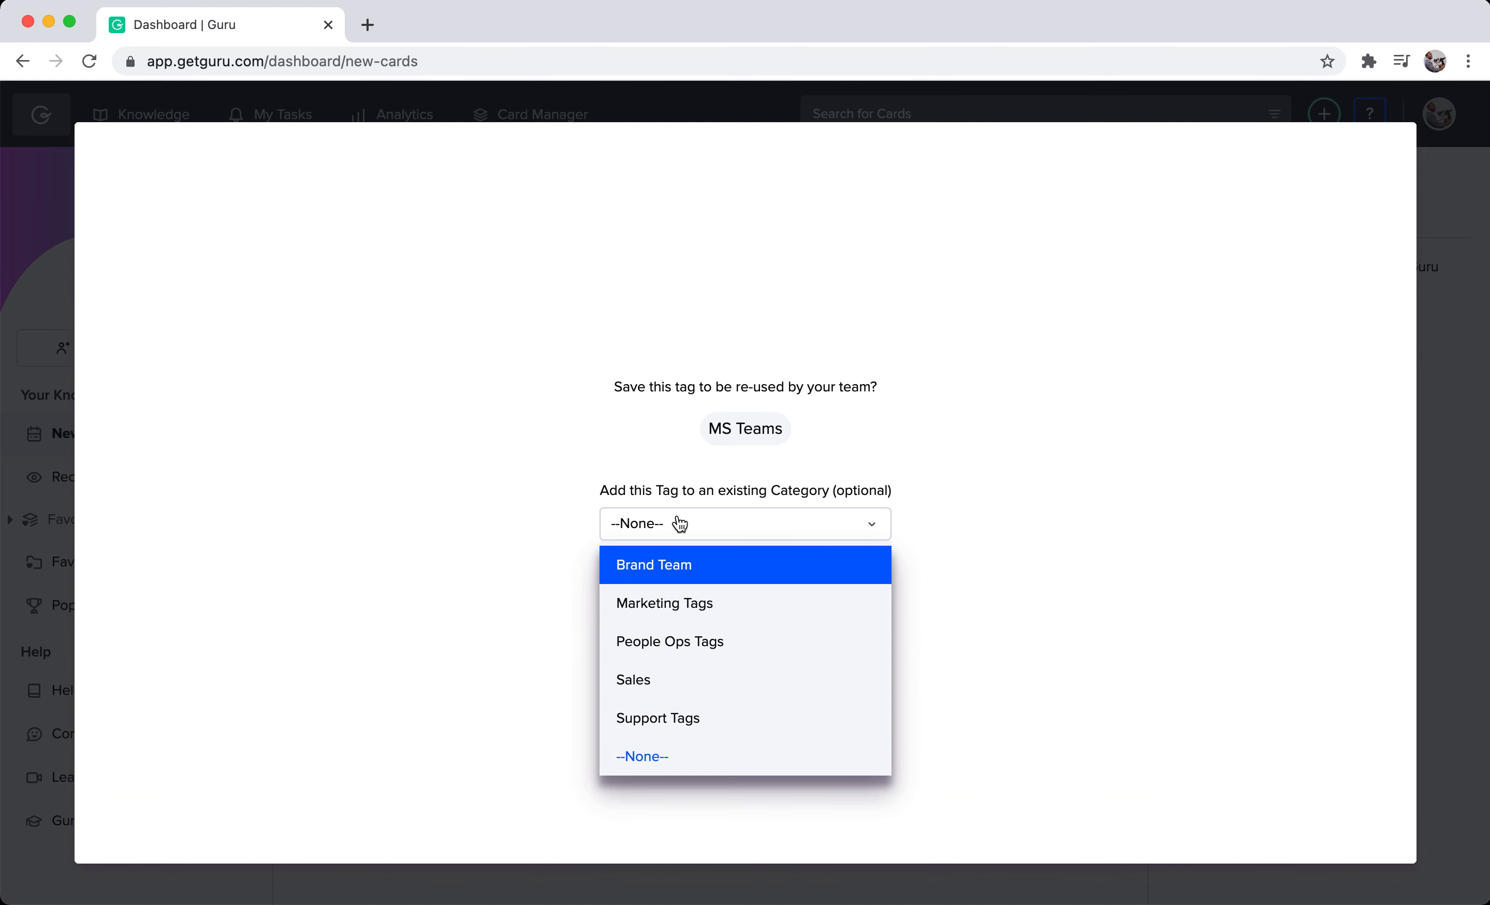
left_click(696, 755)
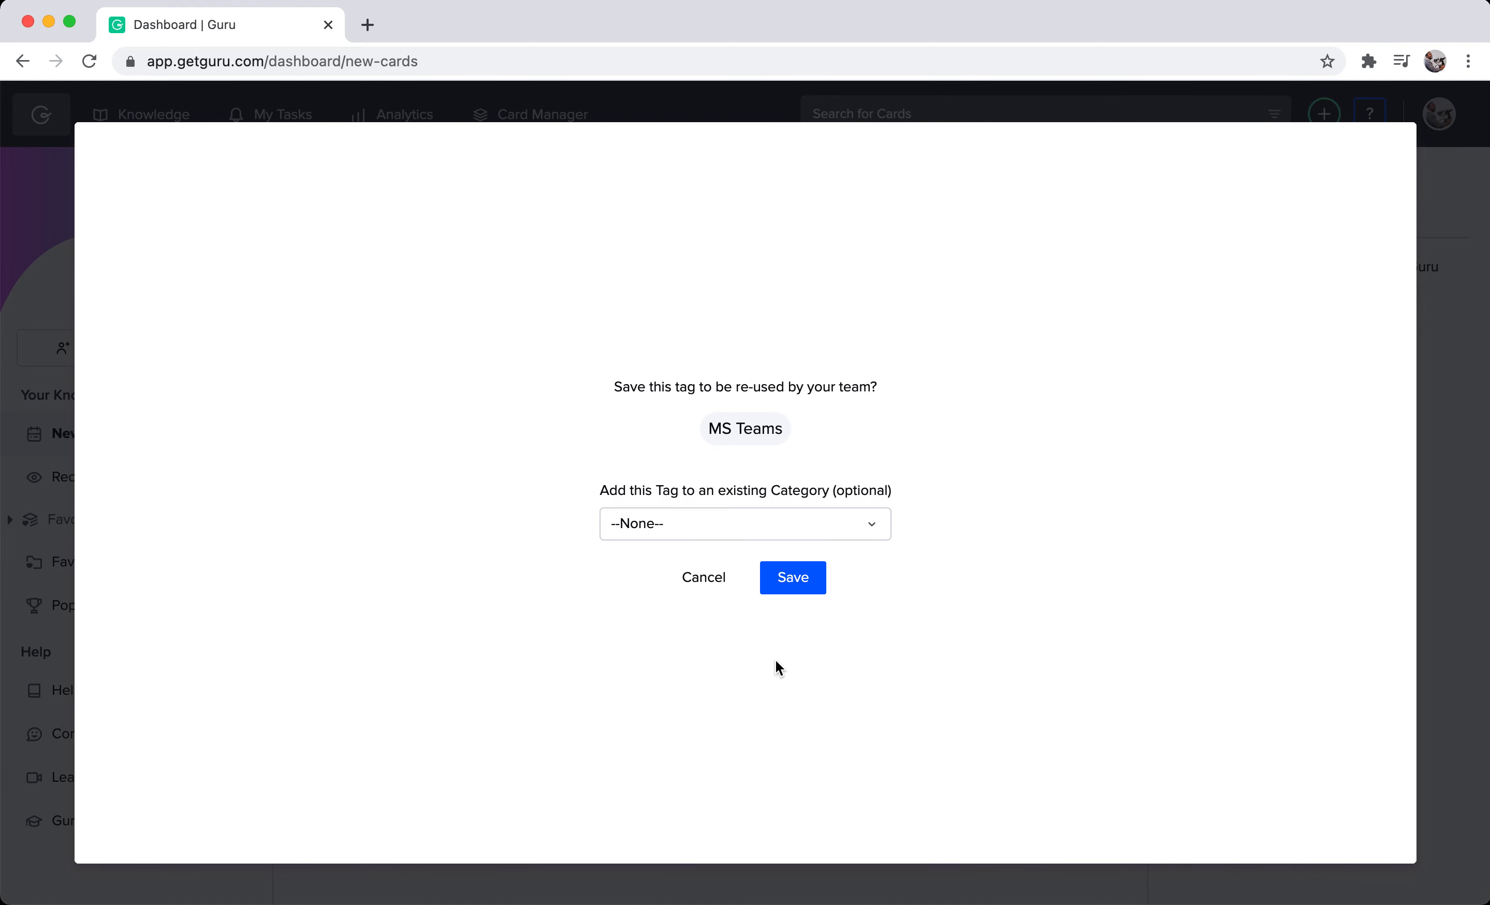
left_click(800, 575)
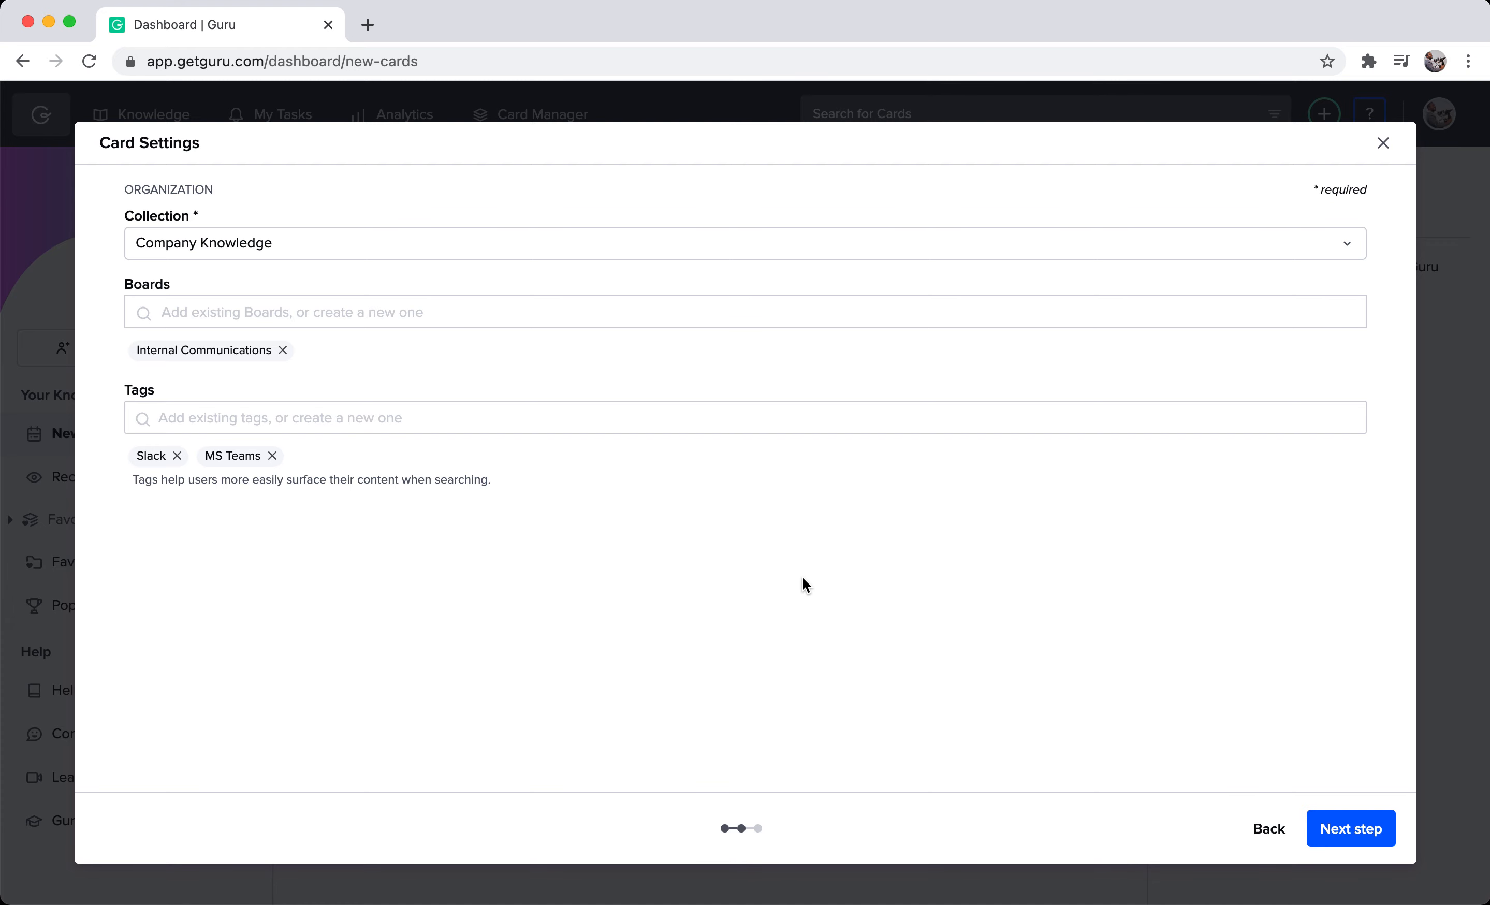
Publish the card with yourself as verifier and a verification interval of every month.
left_click(1339, 839)
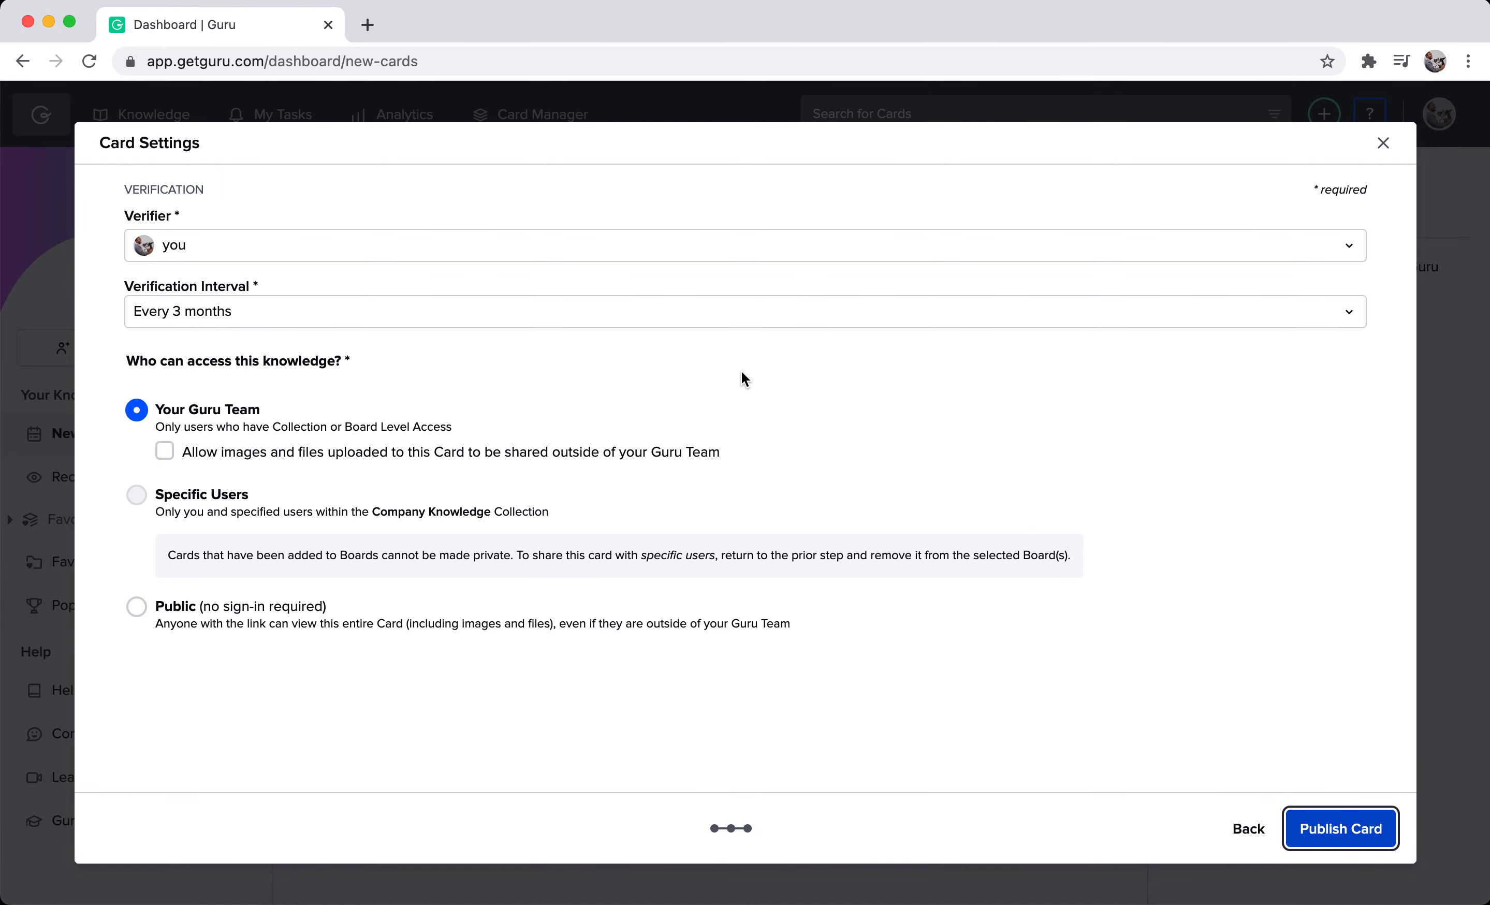
left_click(535, 245)
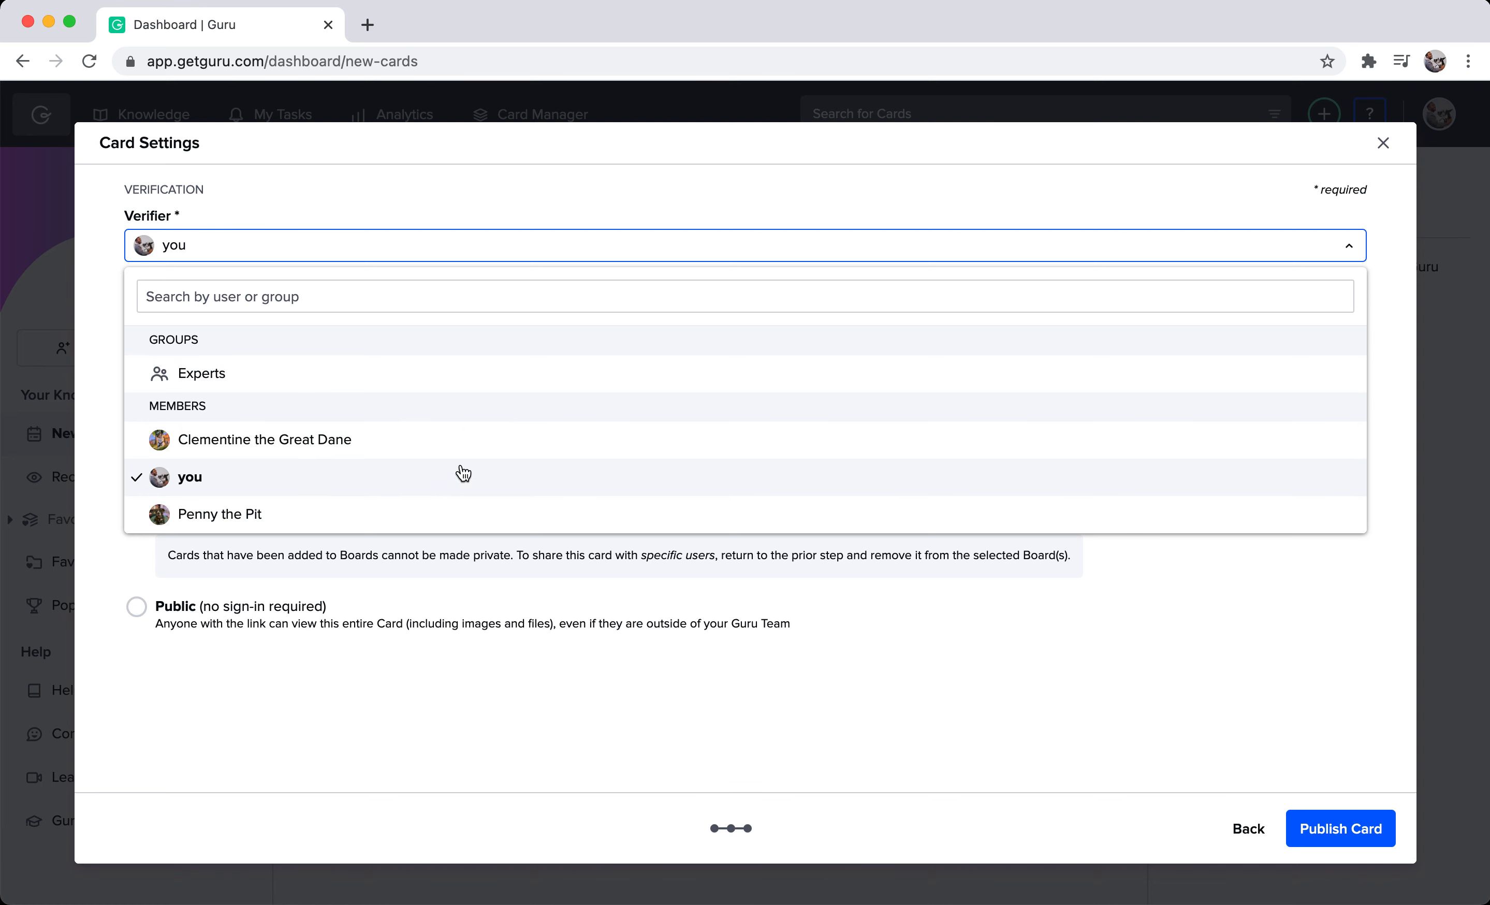
left_click(449, 485)
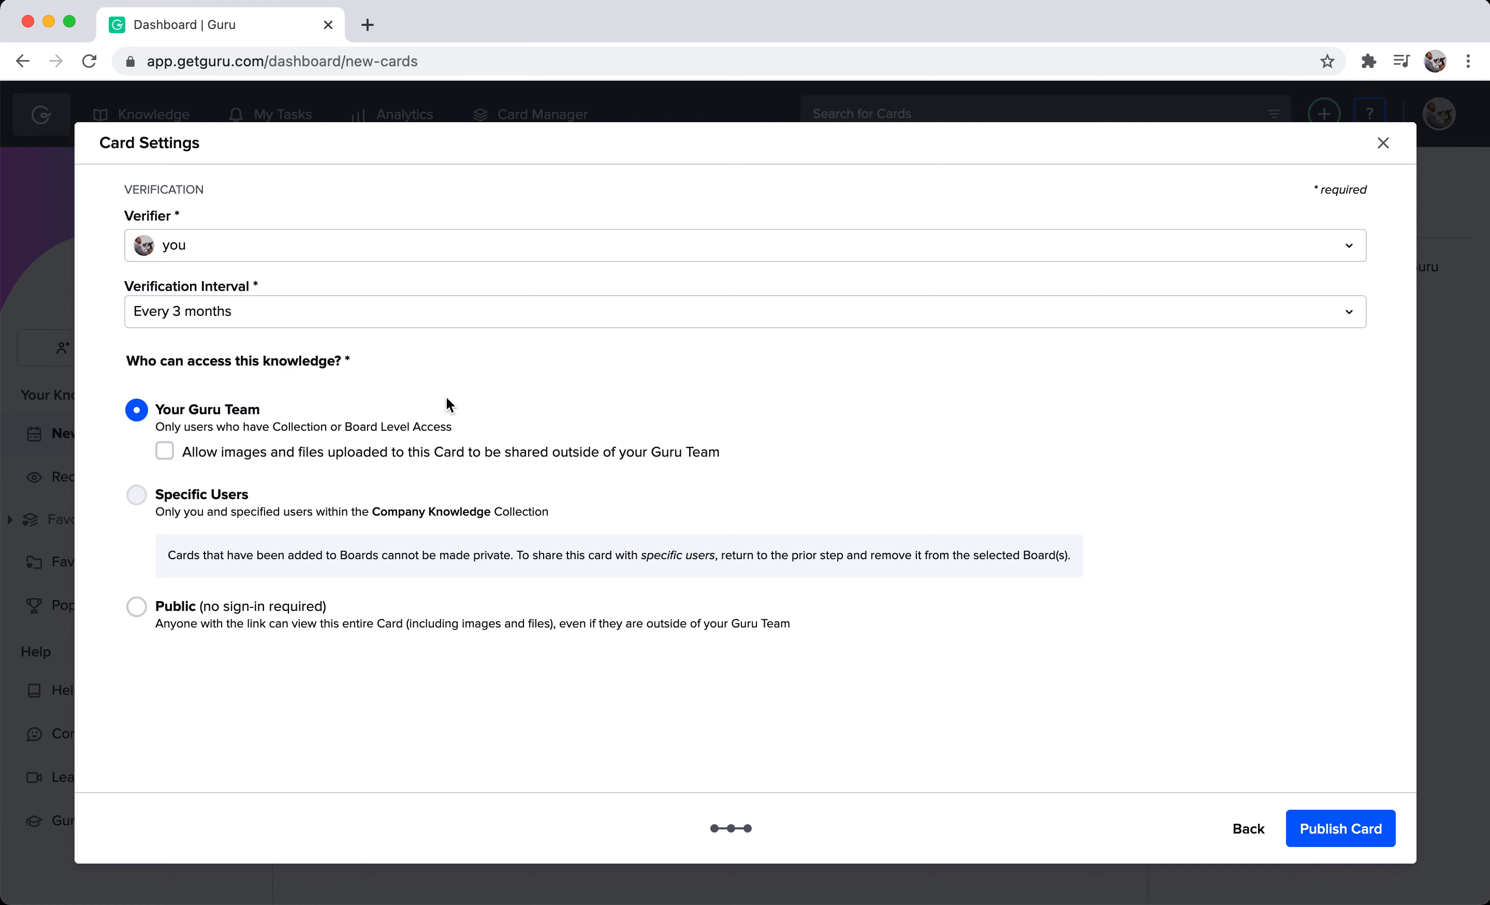
left_click(409, 326)
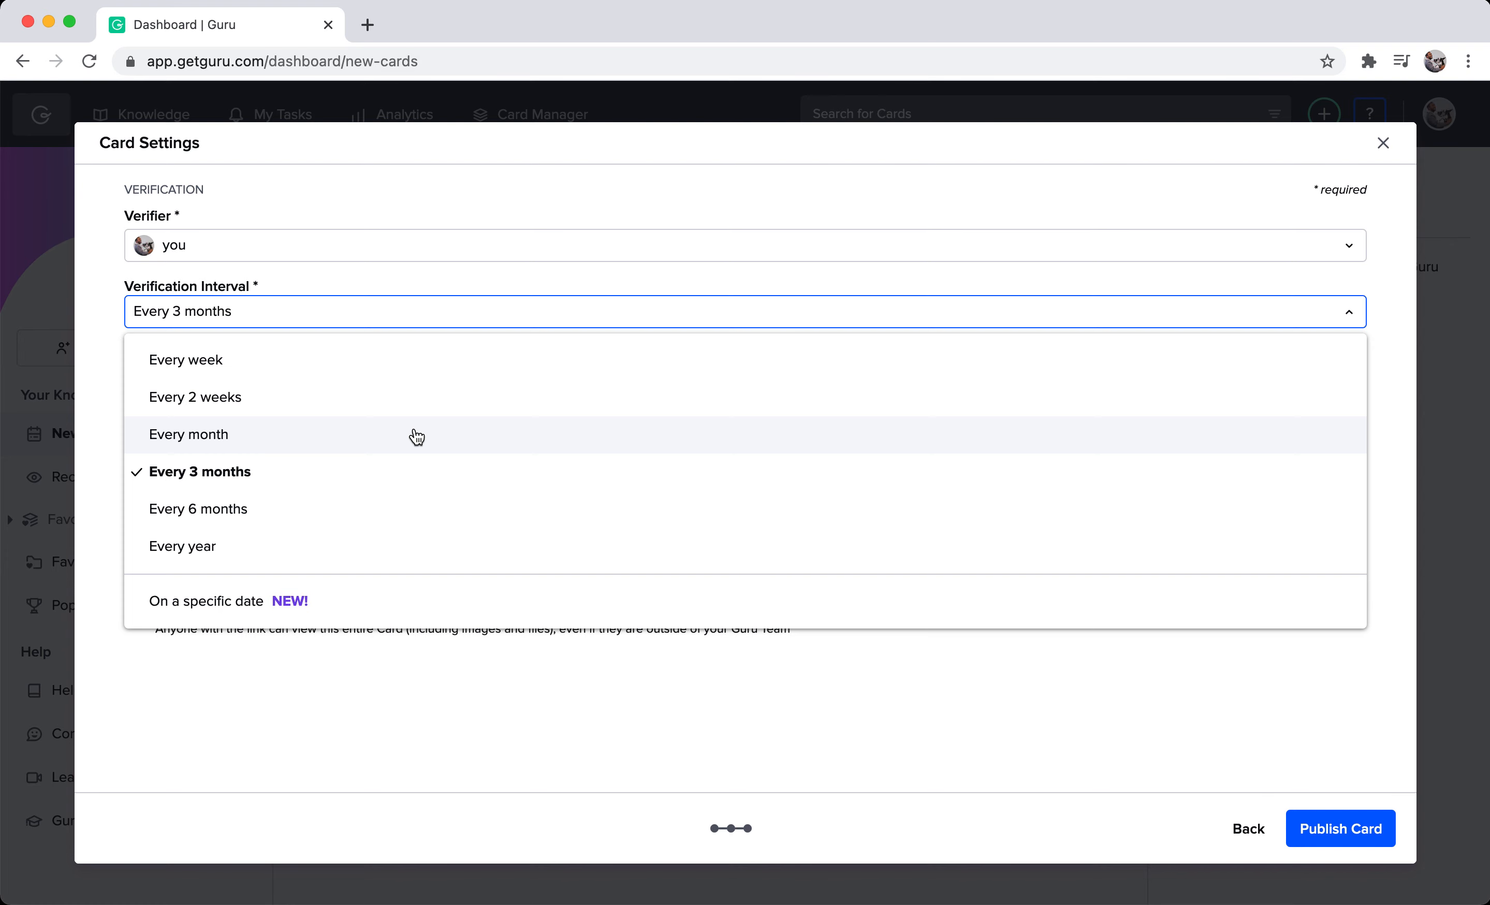
left_click(416, 436)
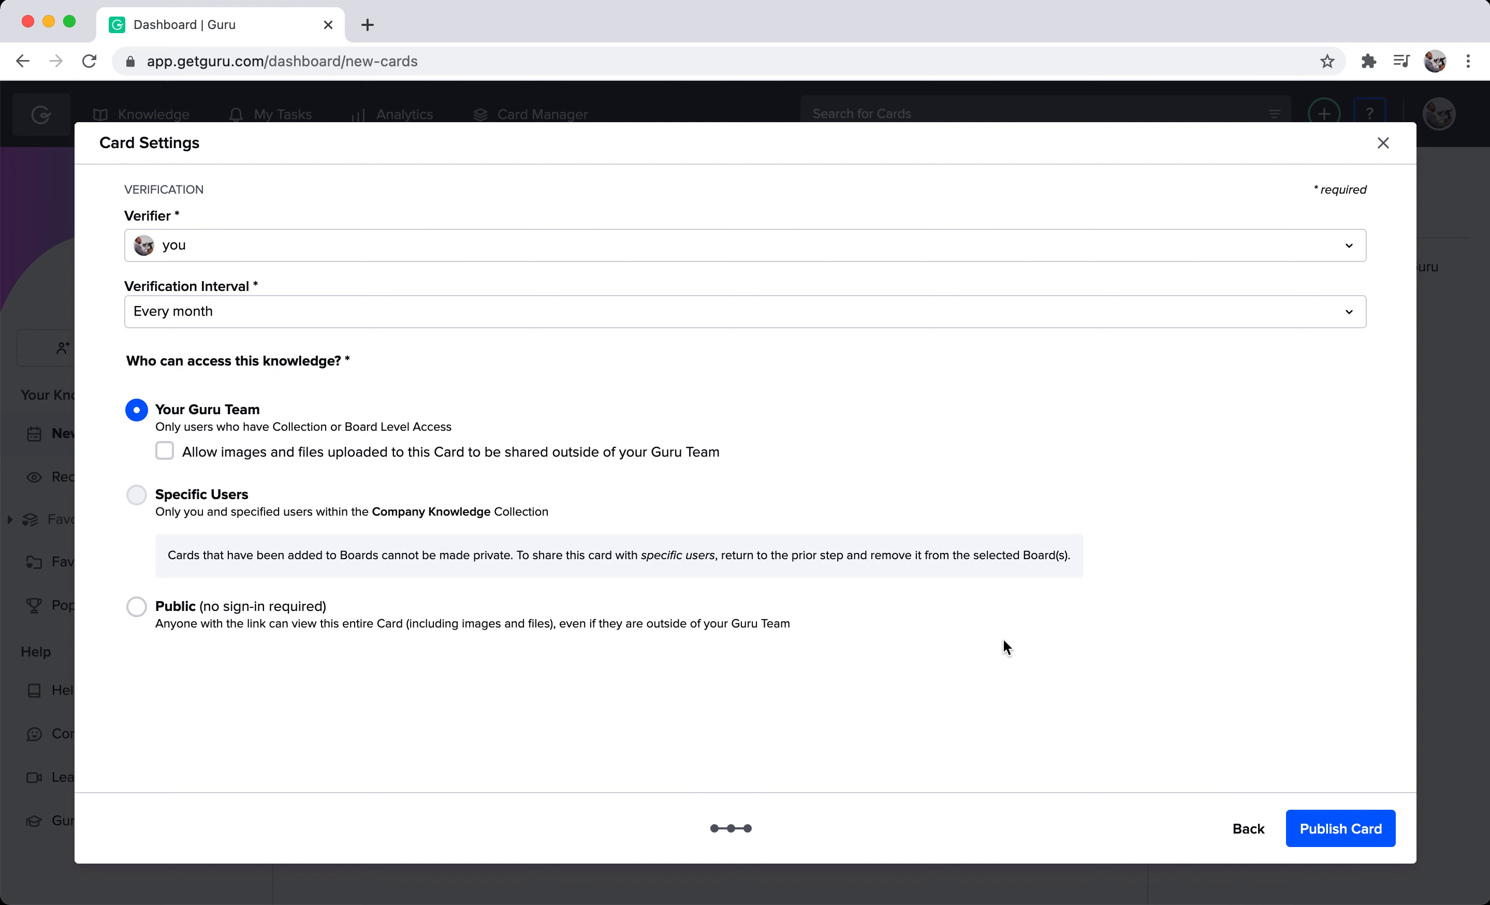
left_click(1330, 833)
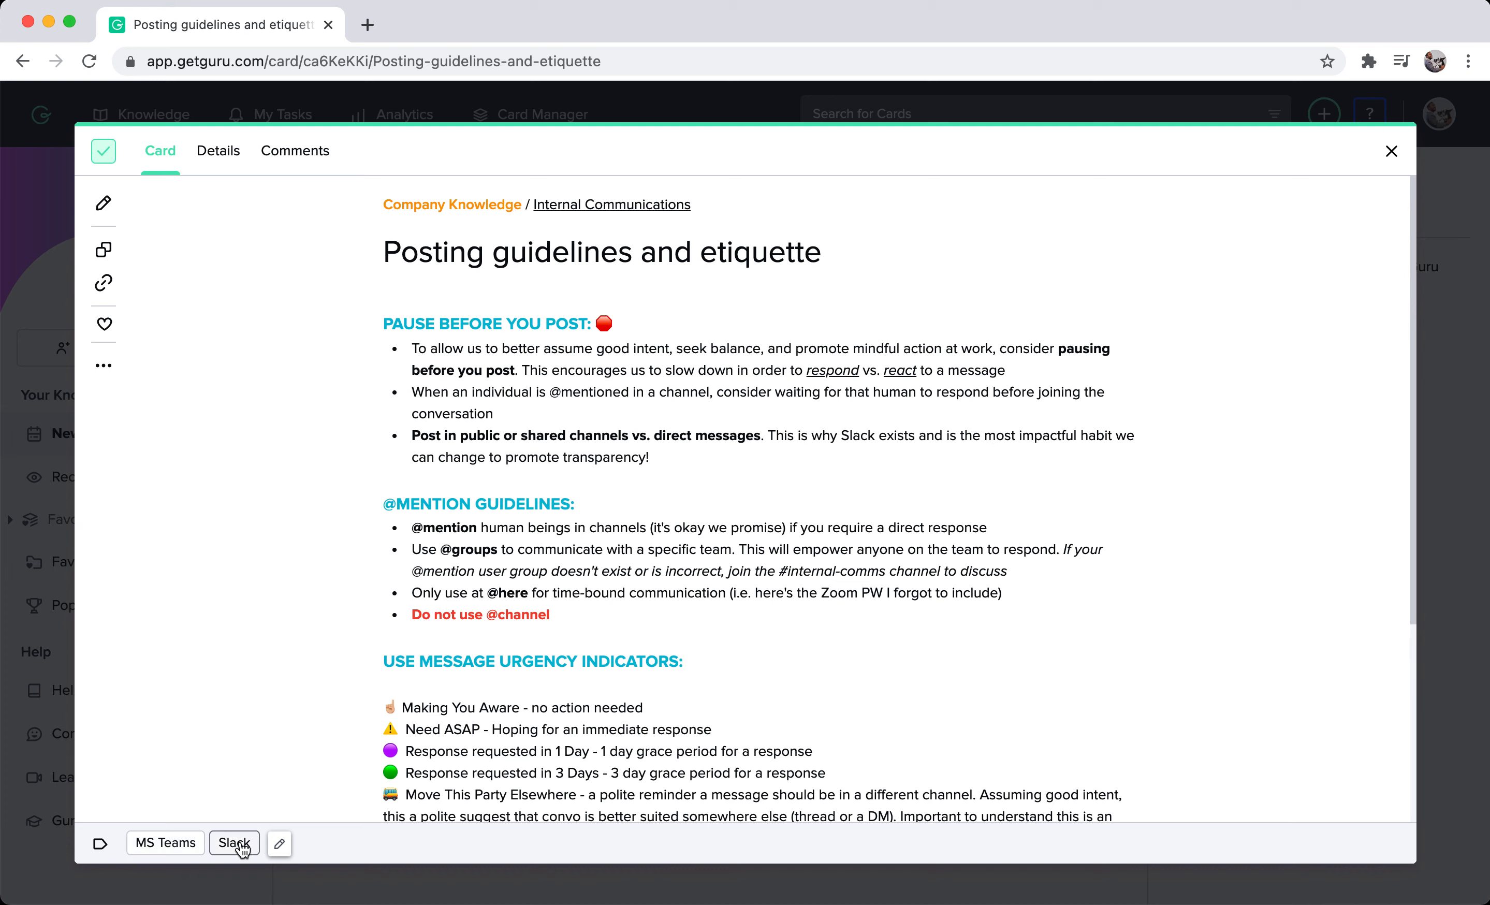
View the published card's tag editing options, then close them without making changes.
left_click(281, 845)
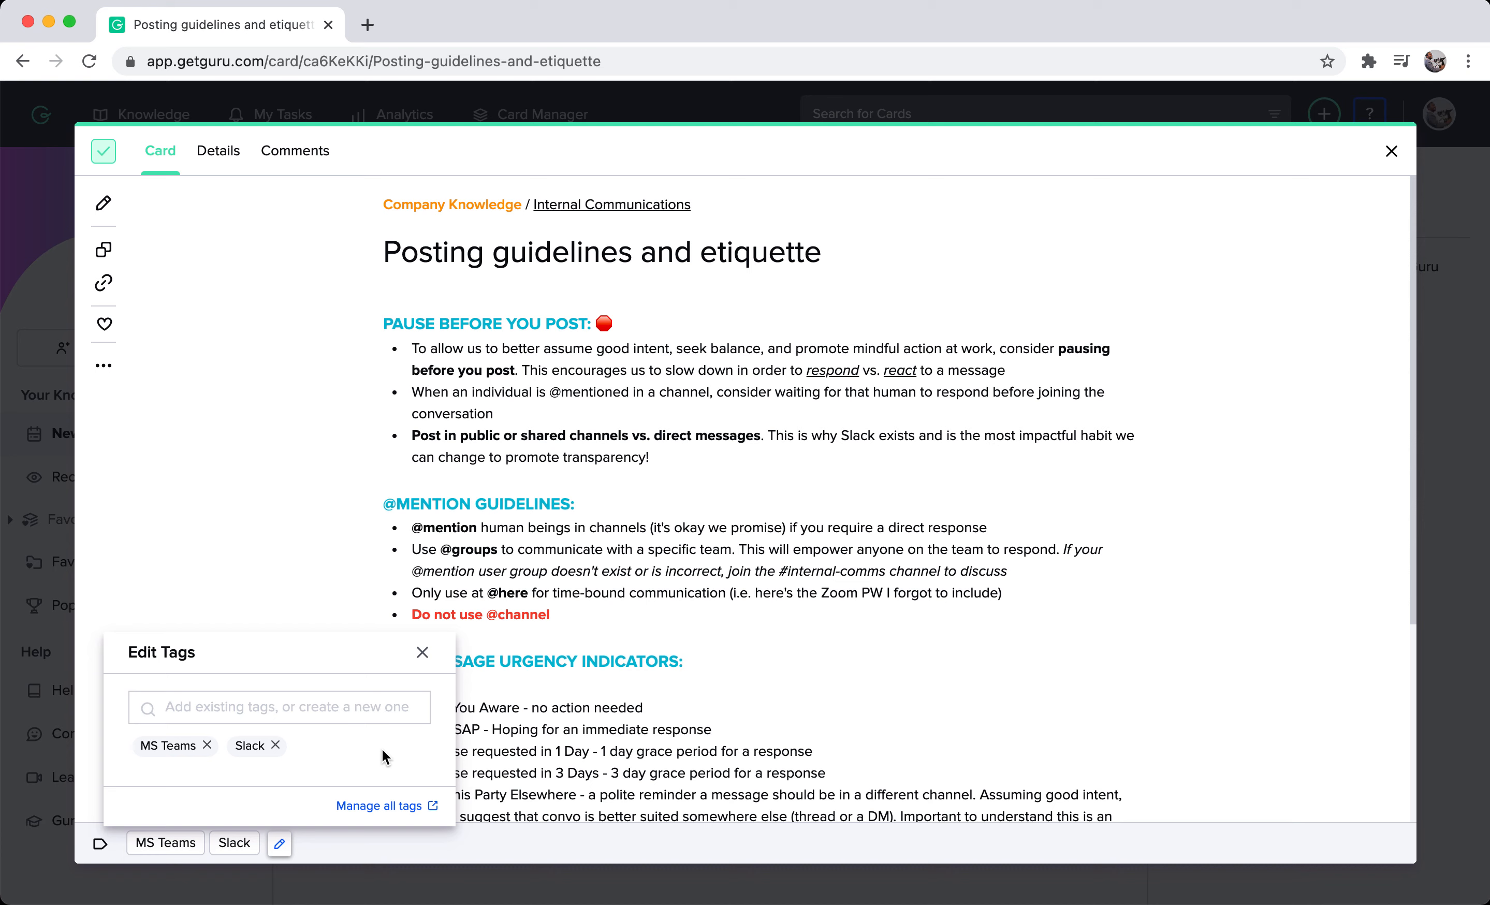
left_click(422, 653)
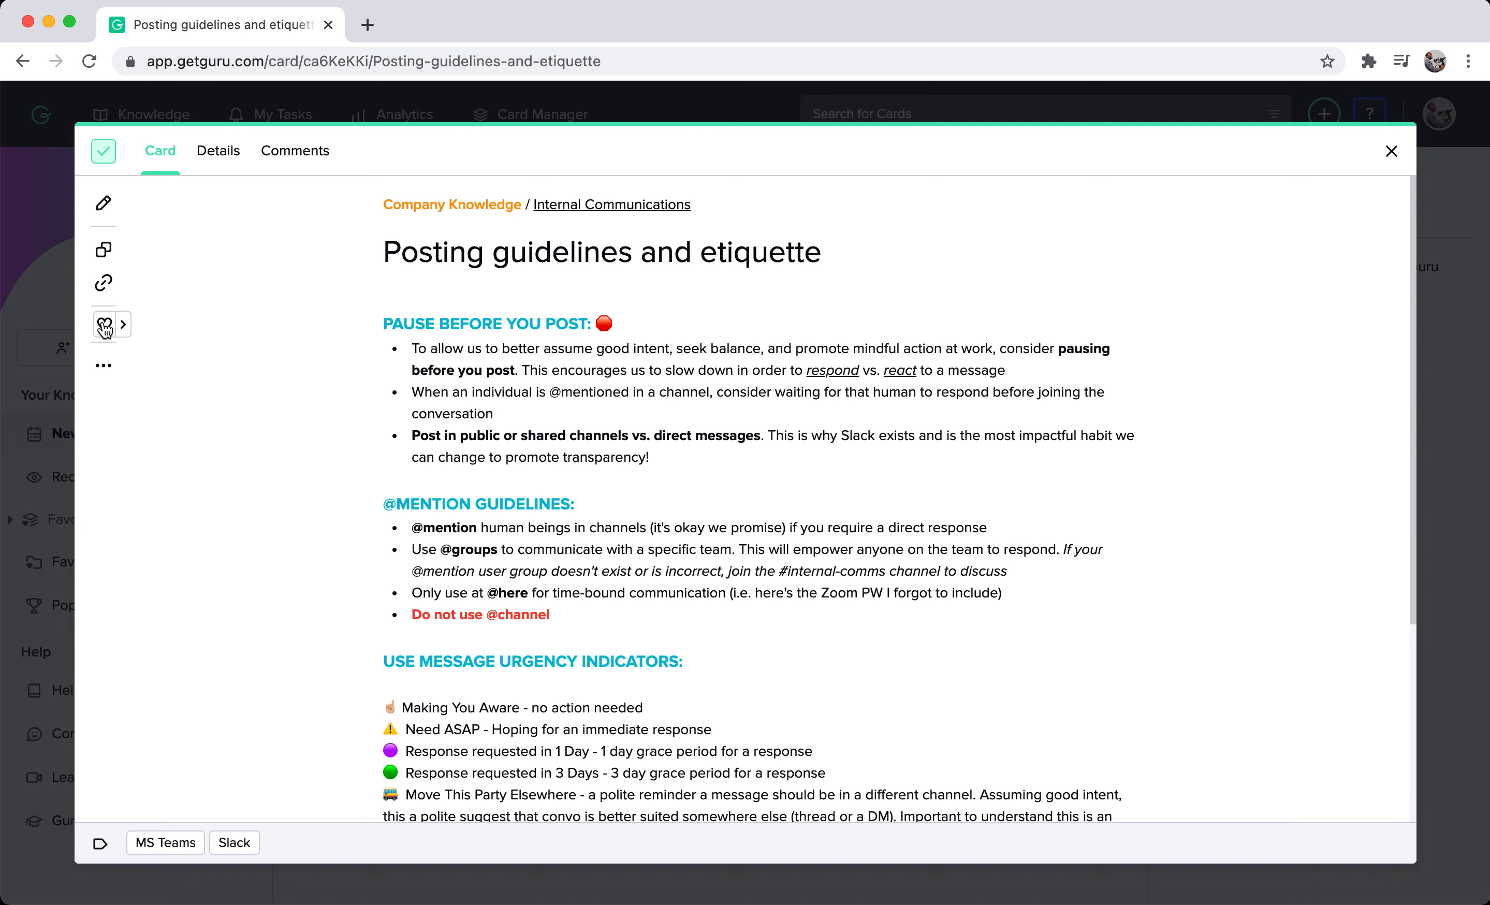
Mark the Posting guidelines and etiquette card as a favorite and browse the favorite lists it can be added to.
left_click(105, 329)
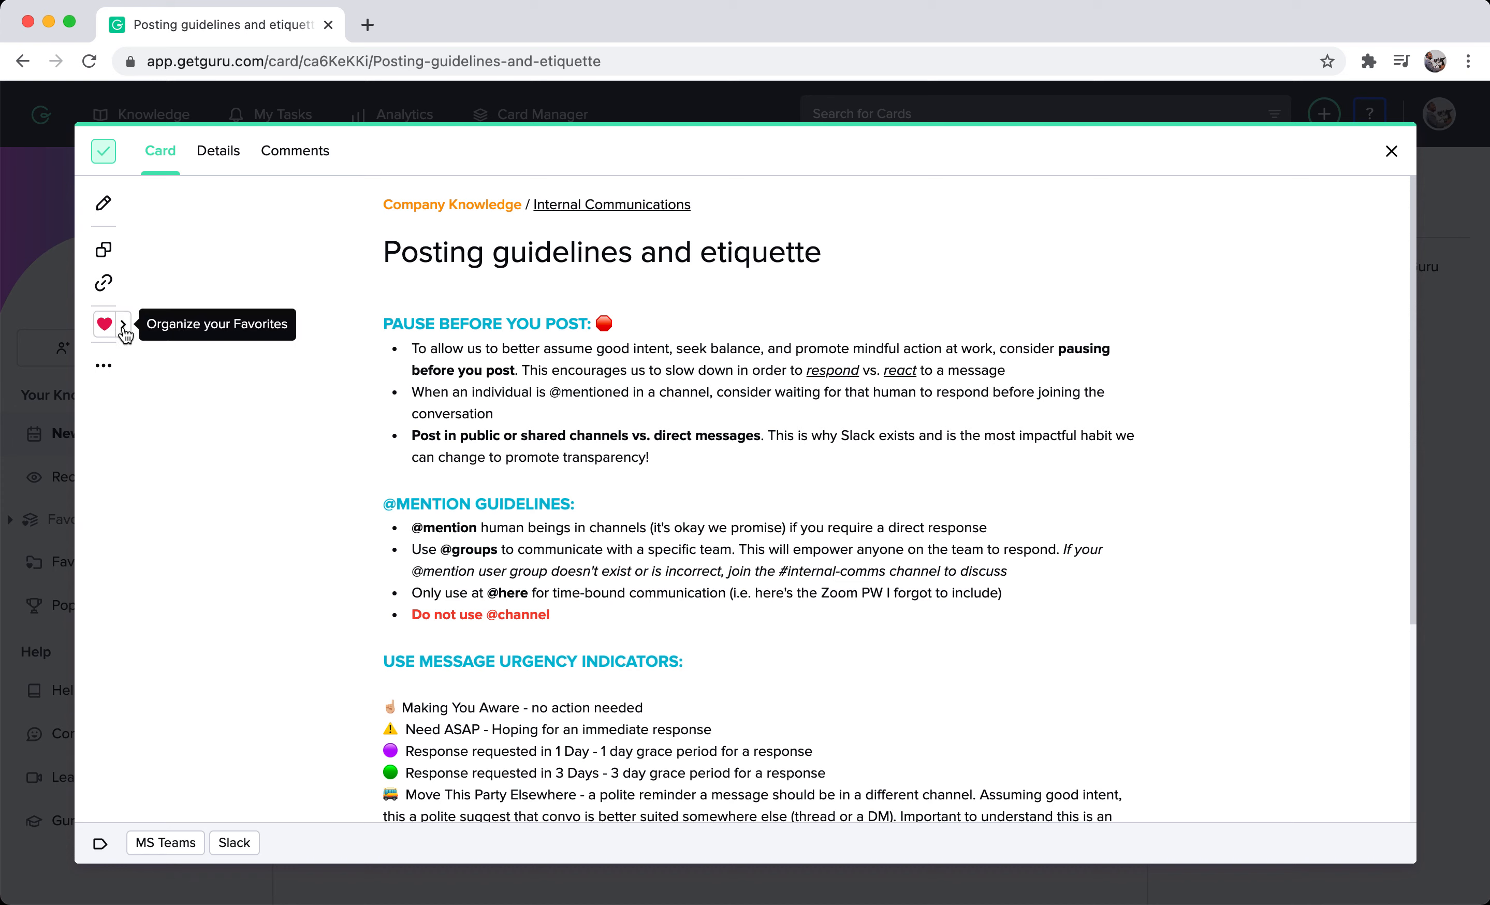
left_click(125, 332)
scroll(278, 418, "down", 2)
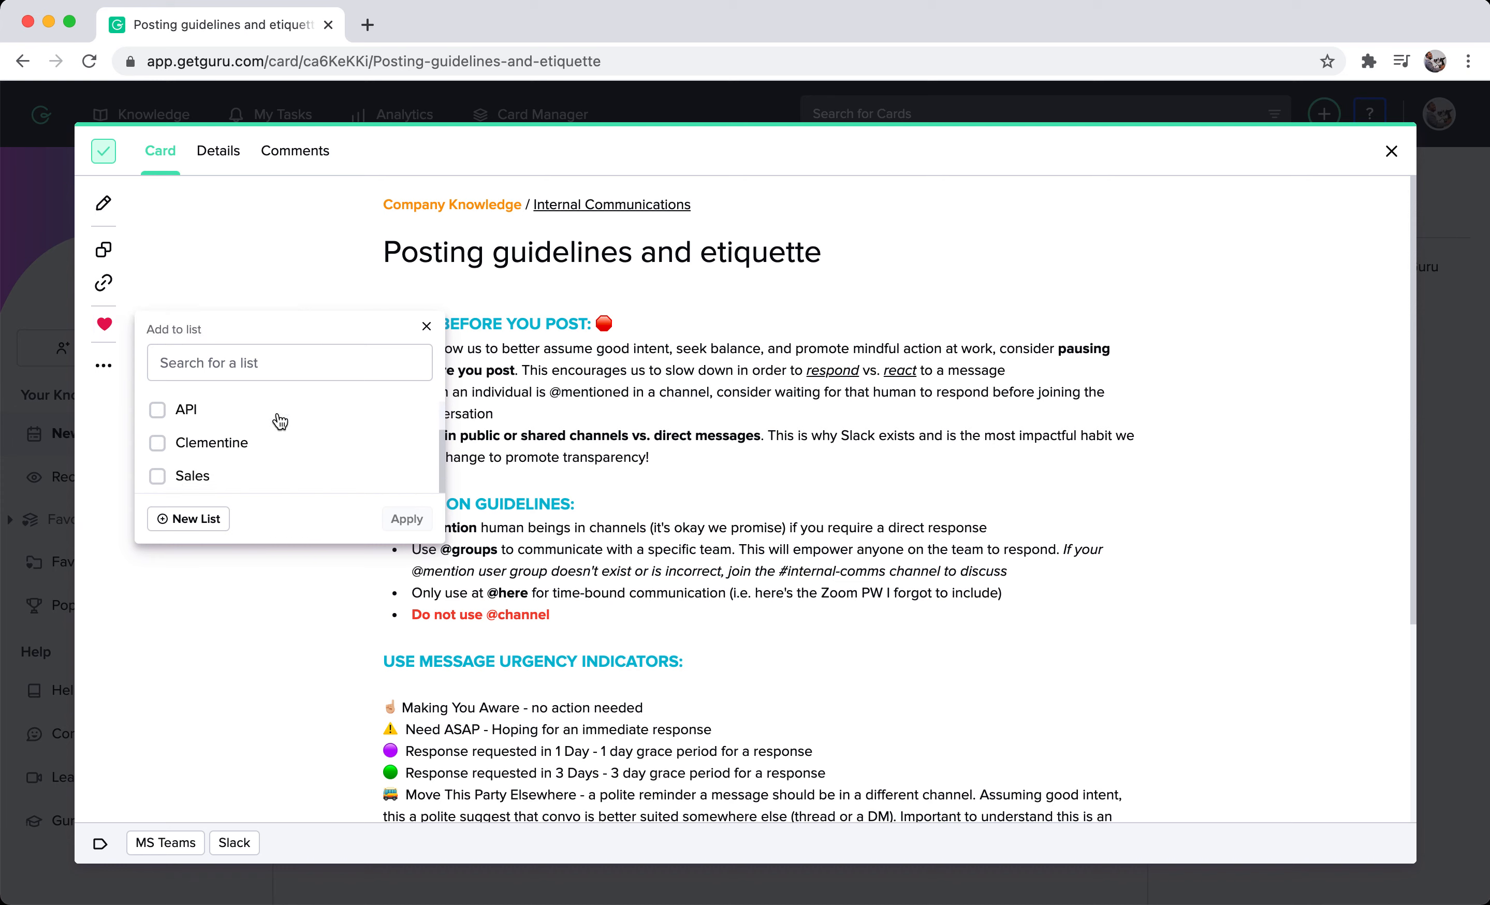
scroll(279, 419, "up", 2)
scroll(279, 420, "down", 2)
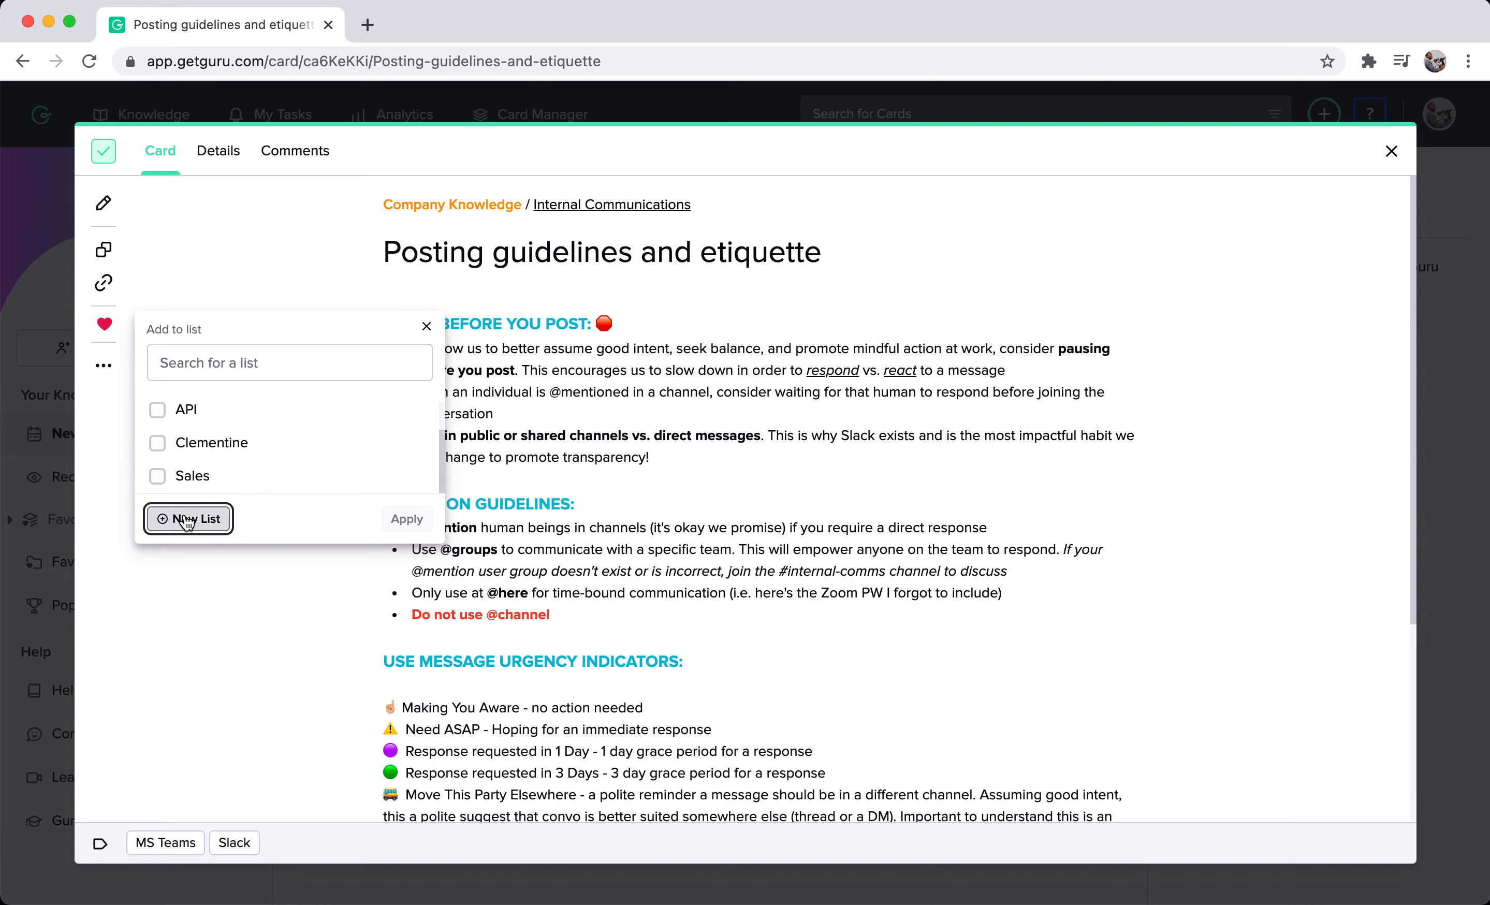
Create a new favorites list titled "Internal Communications" and add the card to it.
left_click(186, 519)
left_click(258, 421)
type("I")
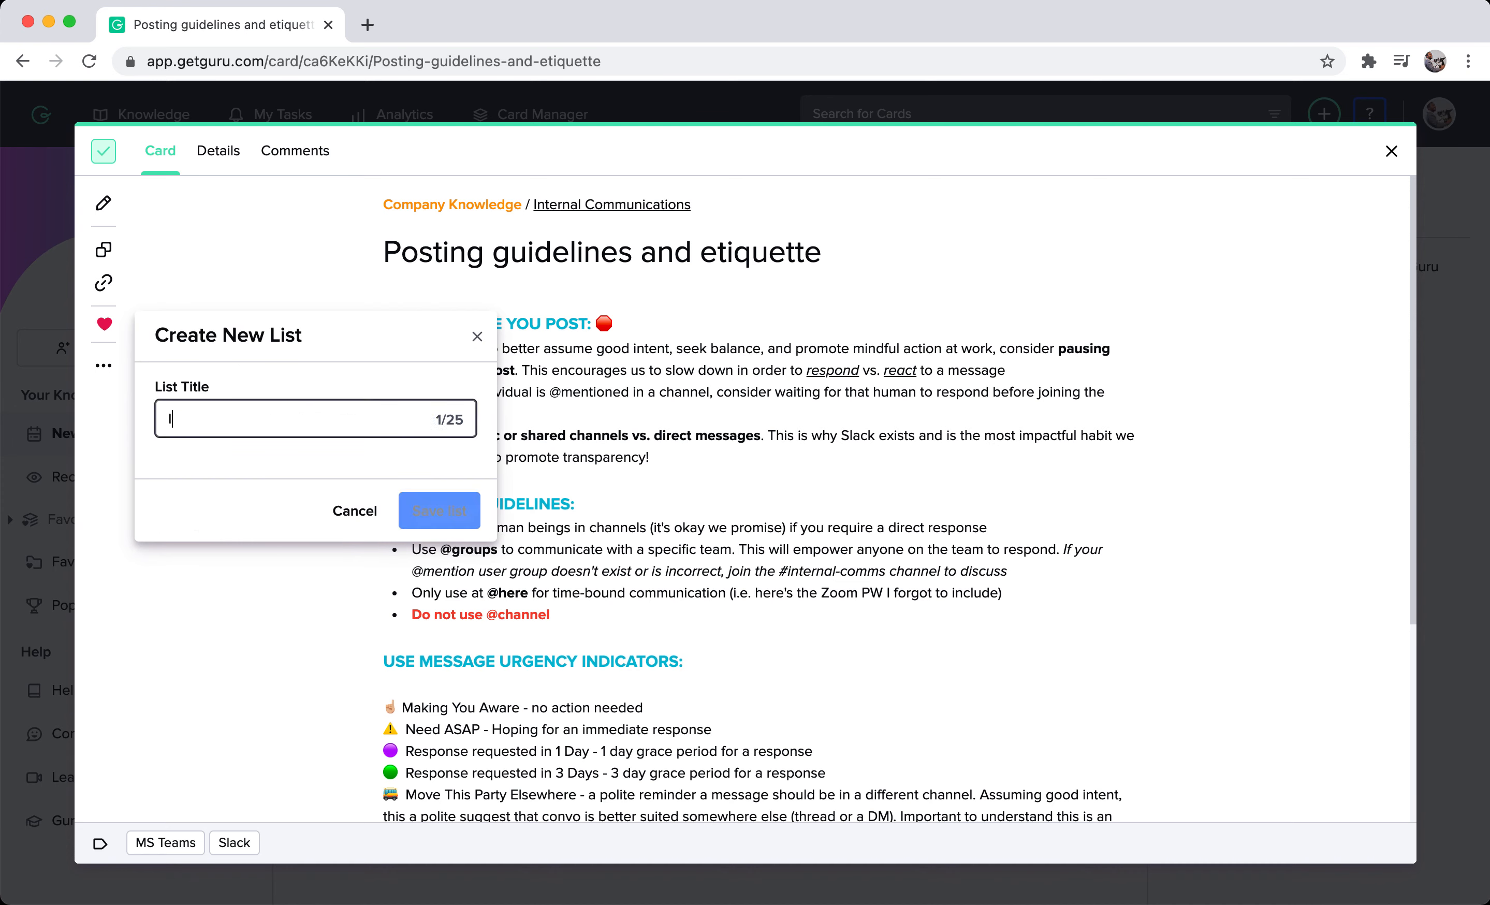
type("nternal Communications")
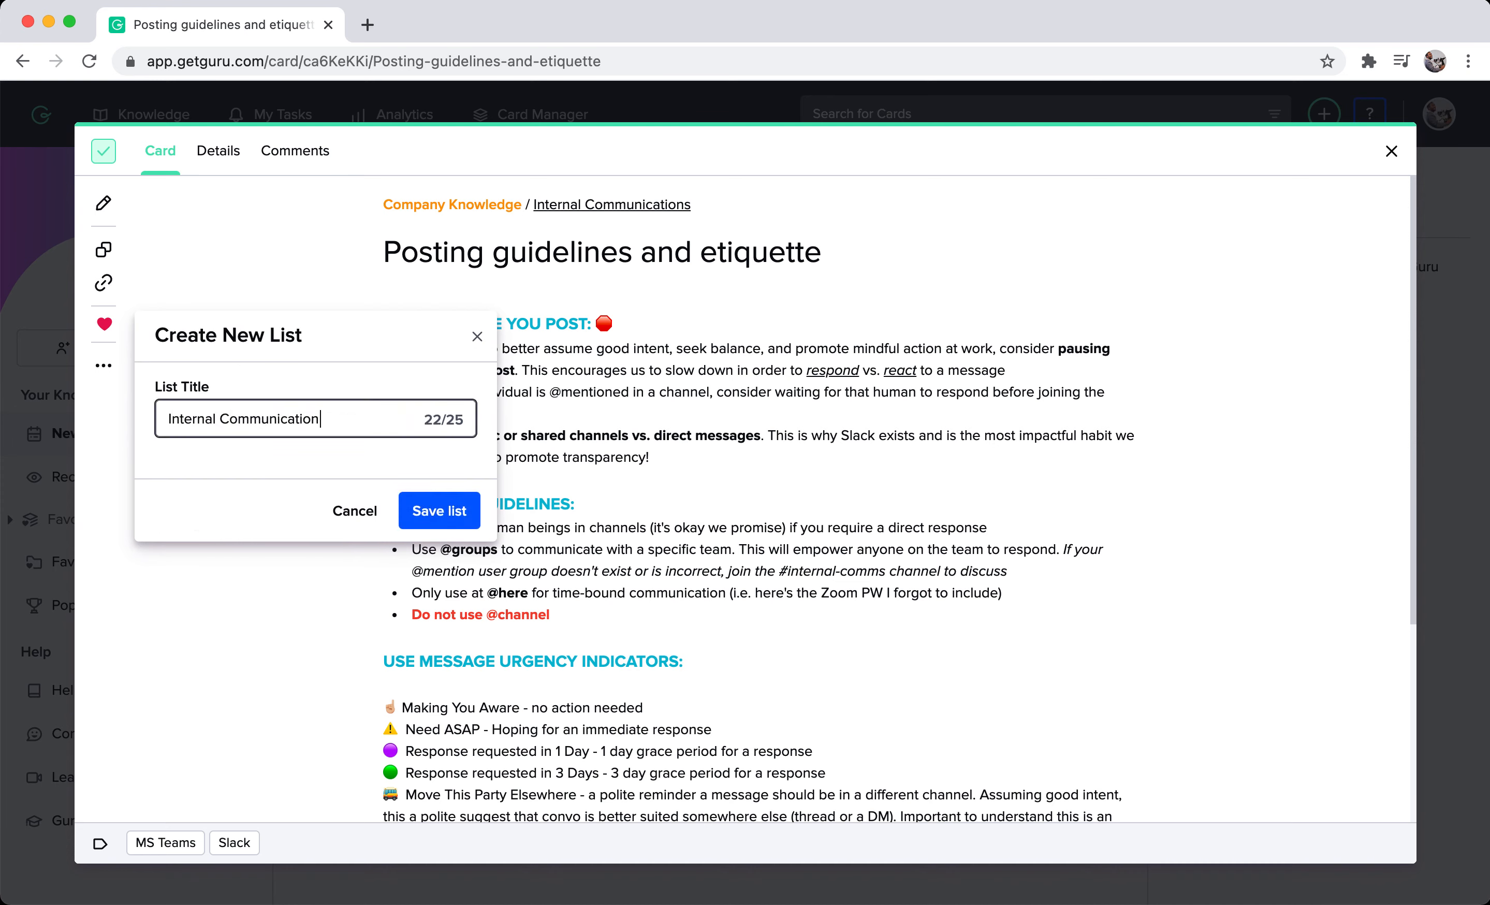
left_click(476, 522)
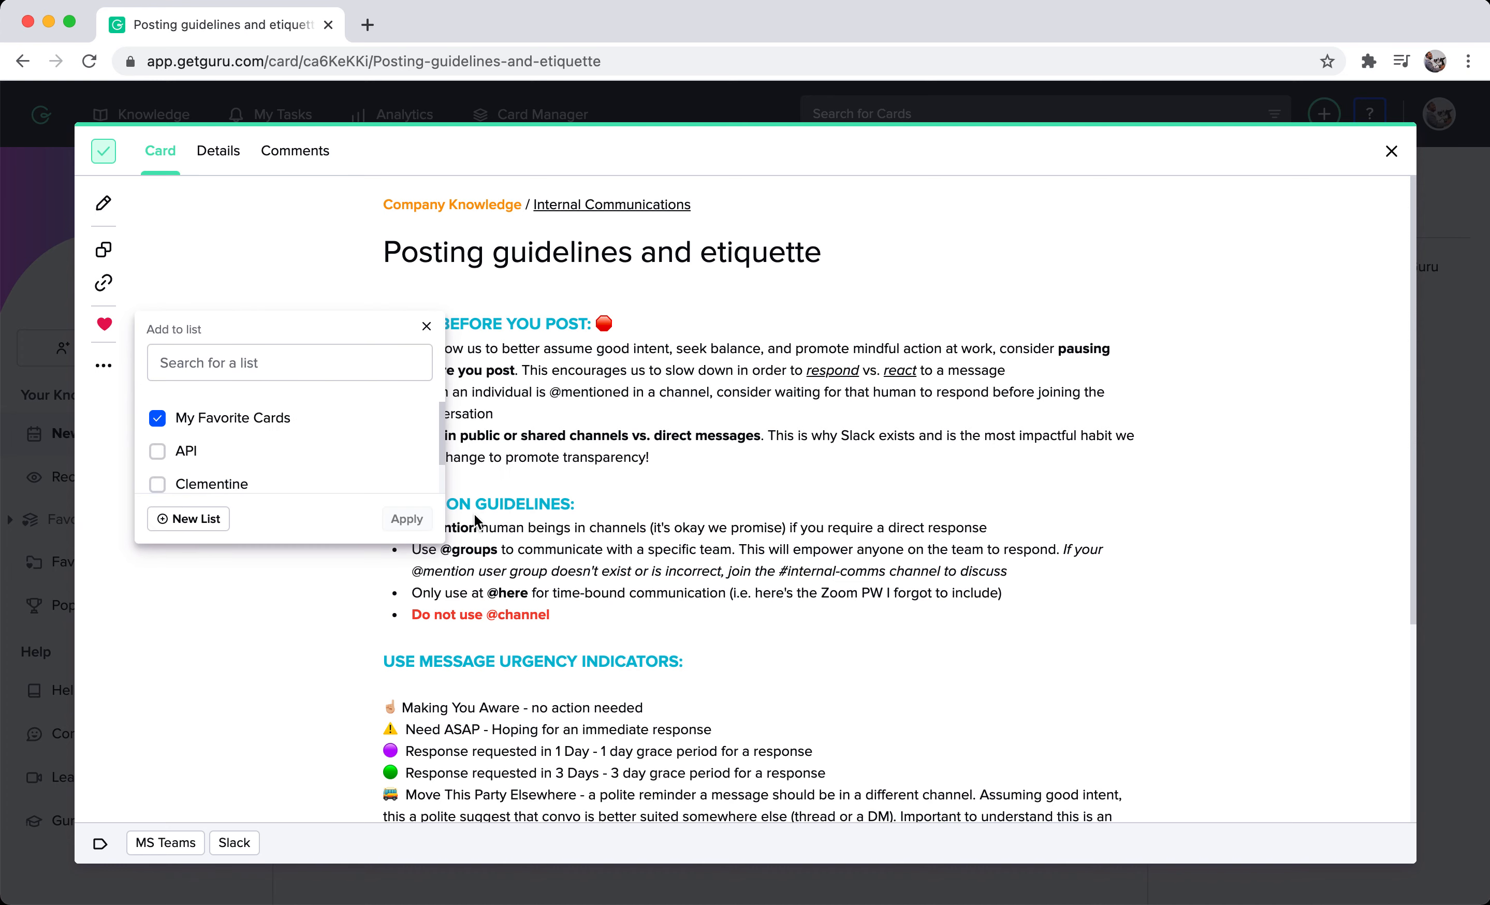
left_click(407, 520)
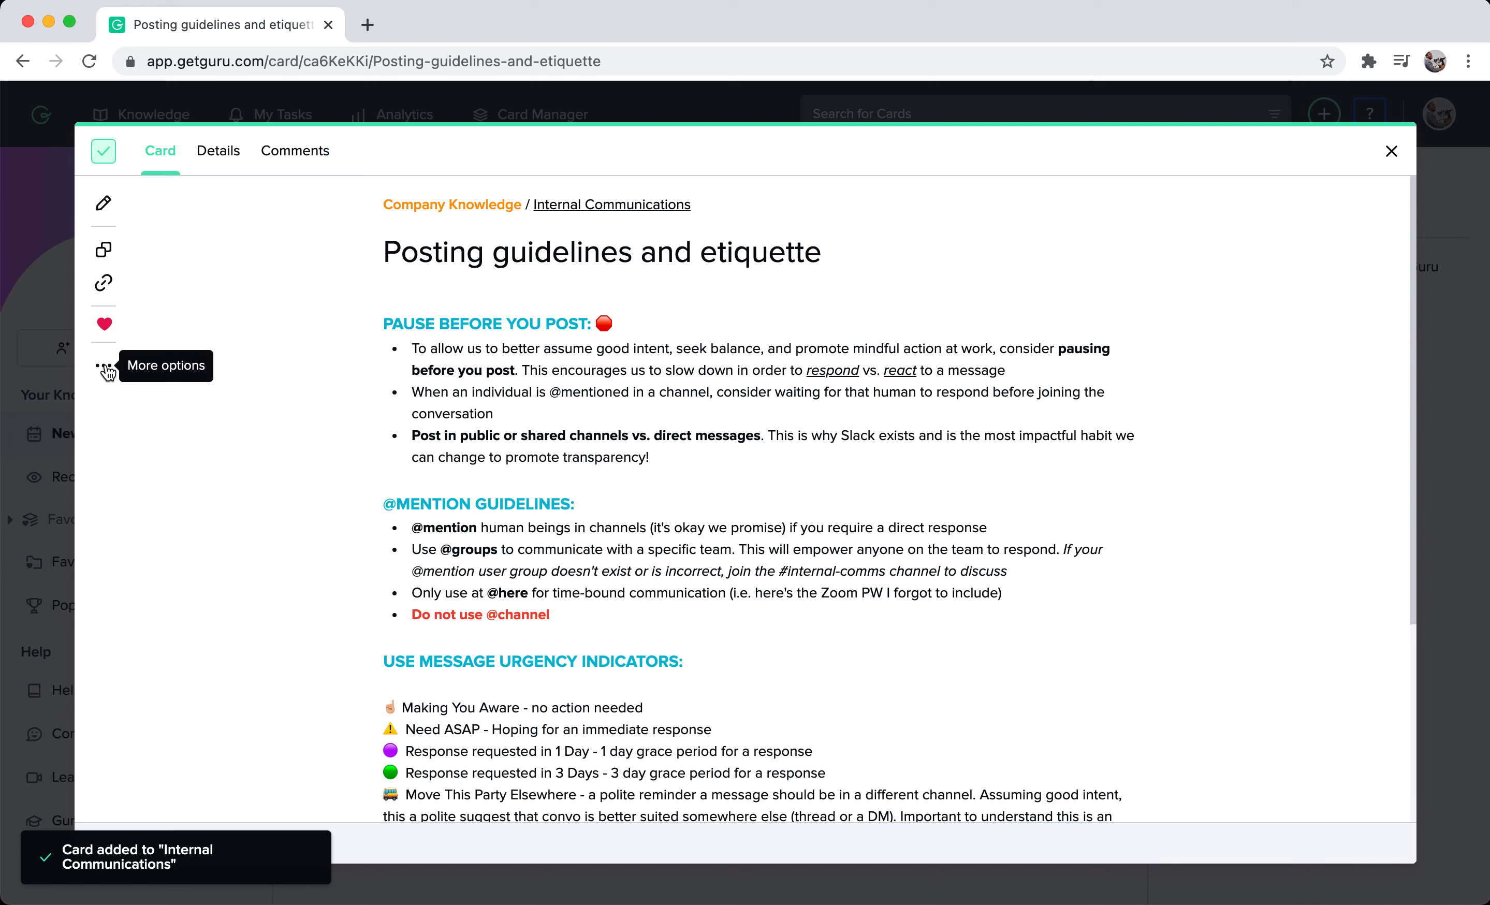
View the card's additional options, then examine its details and the available analytics time ranges without changing anything.
left_click(106, 367)
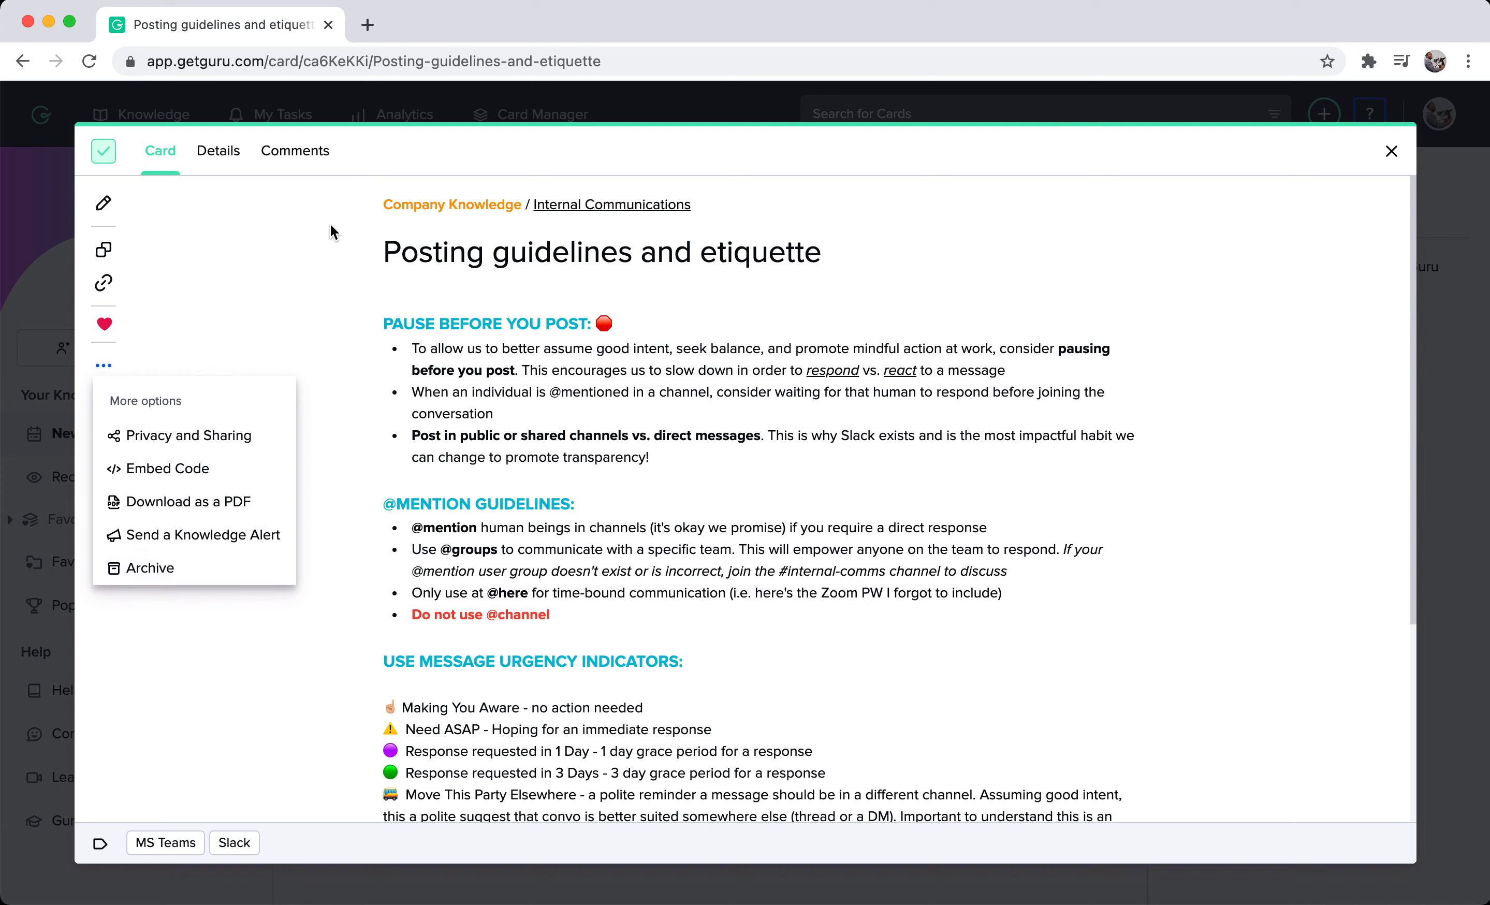
left_click(308, 229)
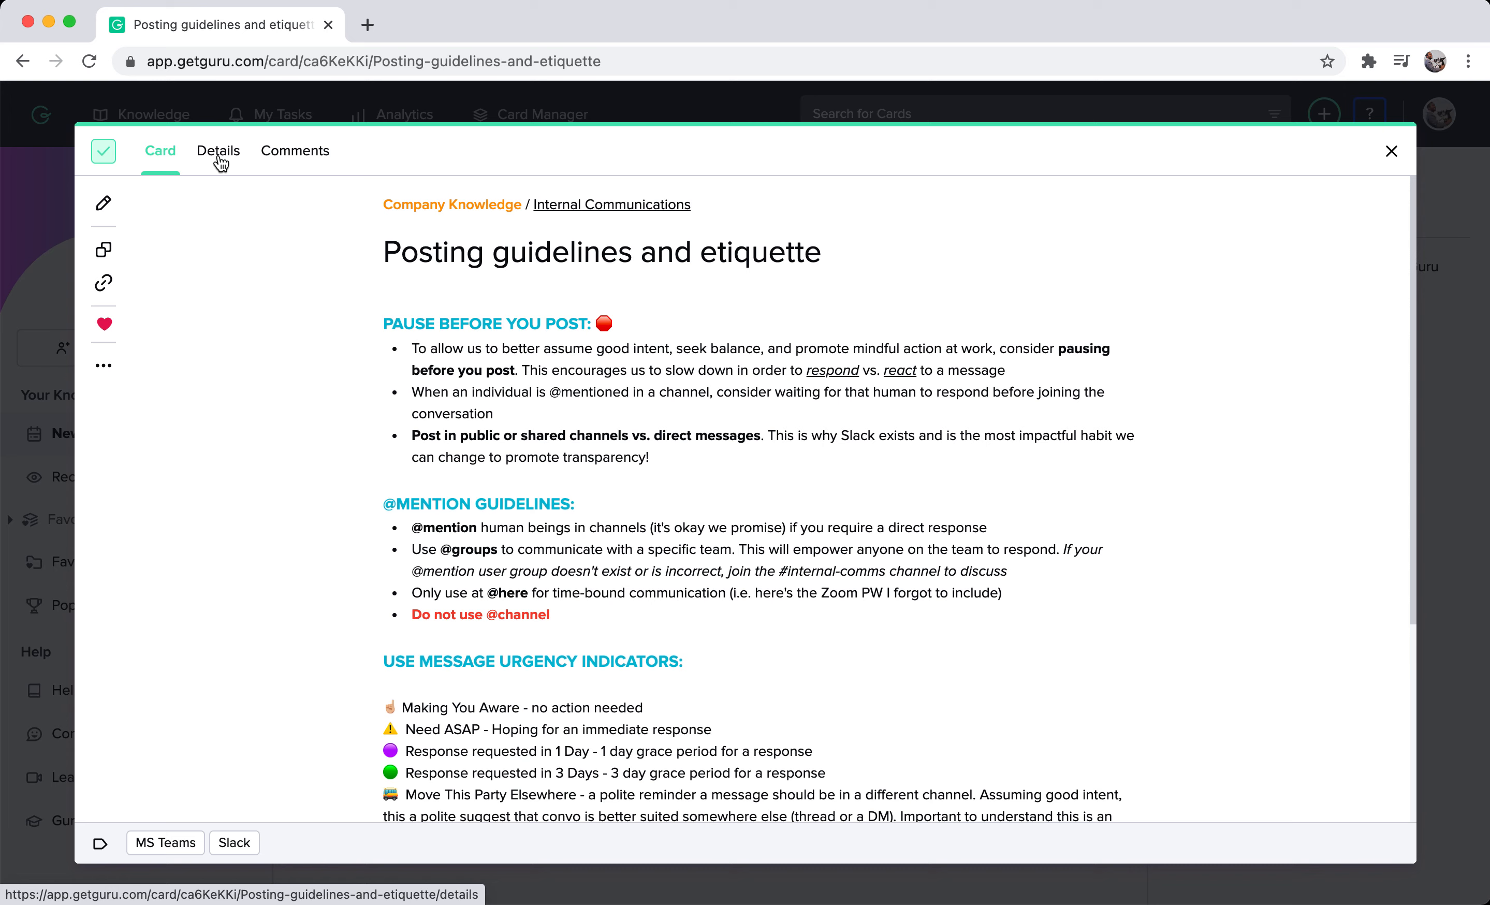
left_click(219, 161)
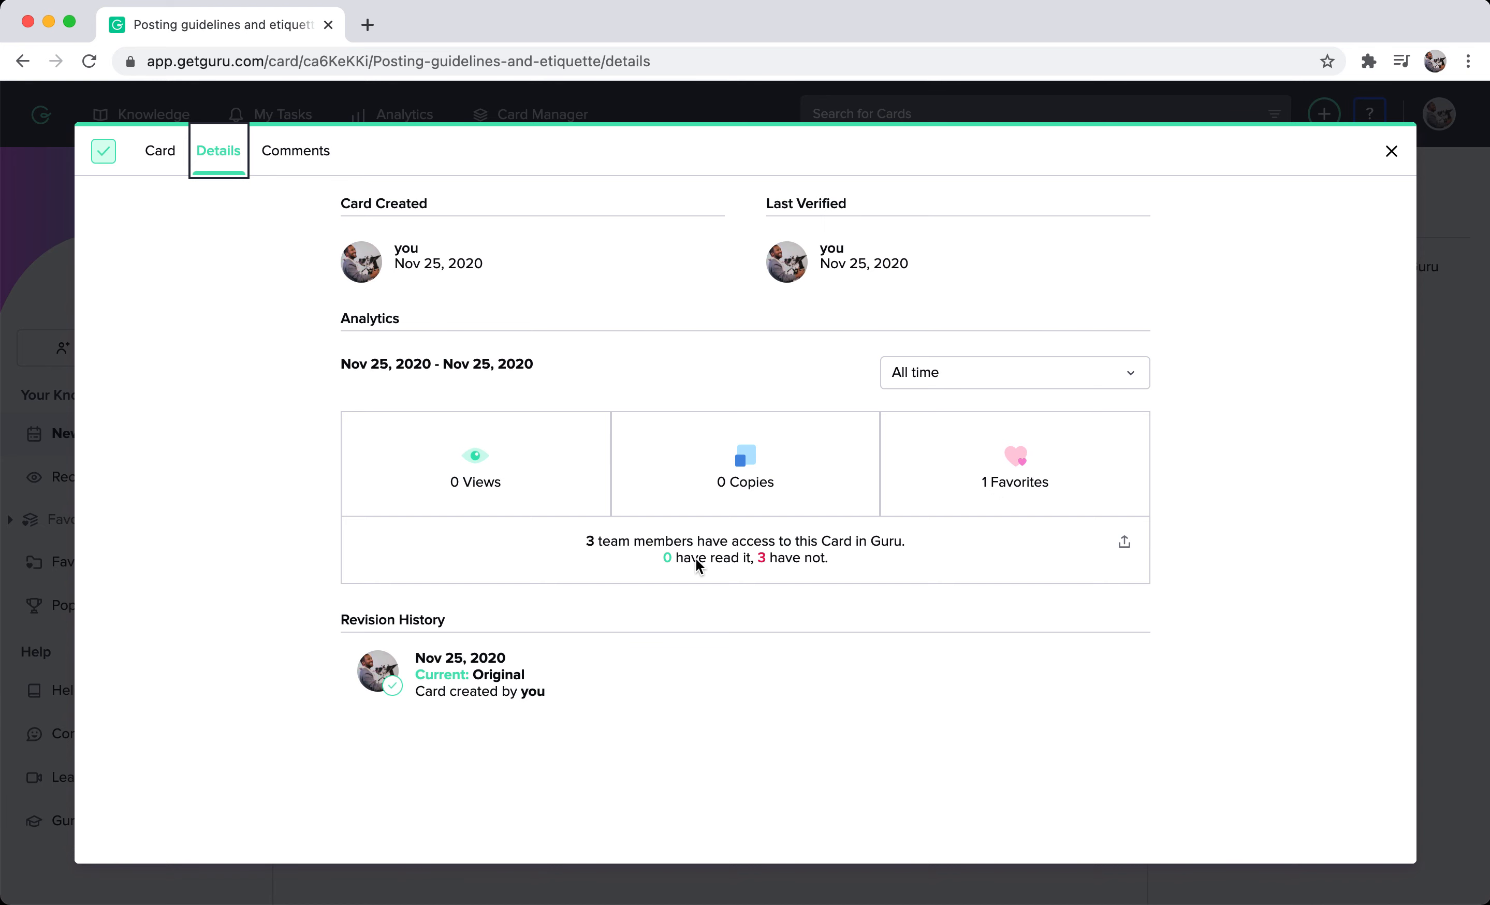
left_click(944, 370)
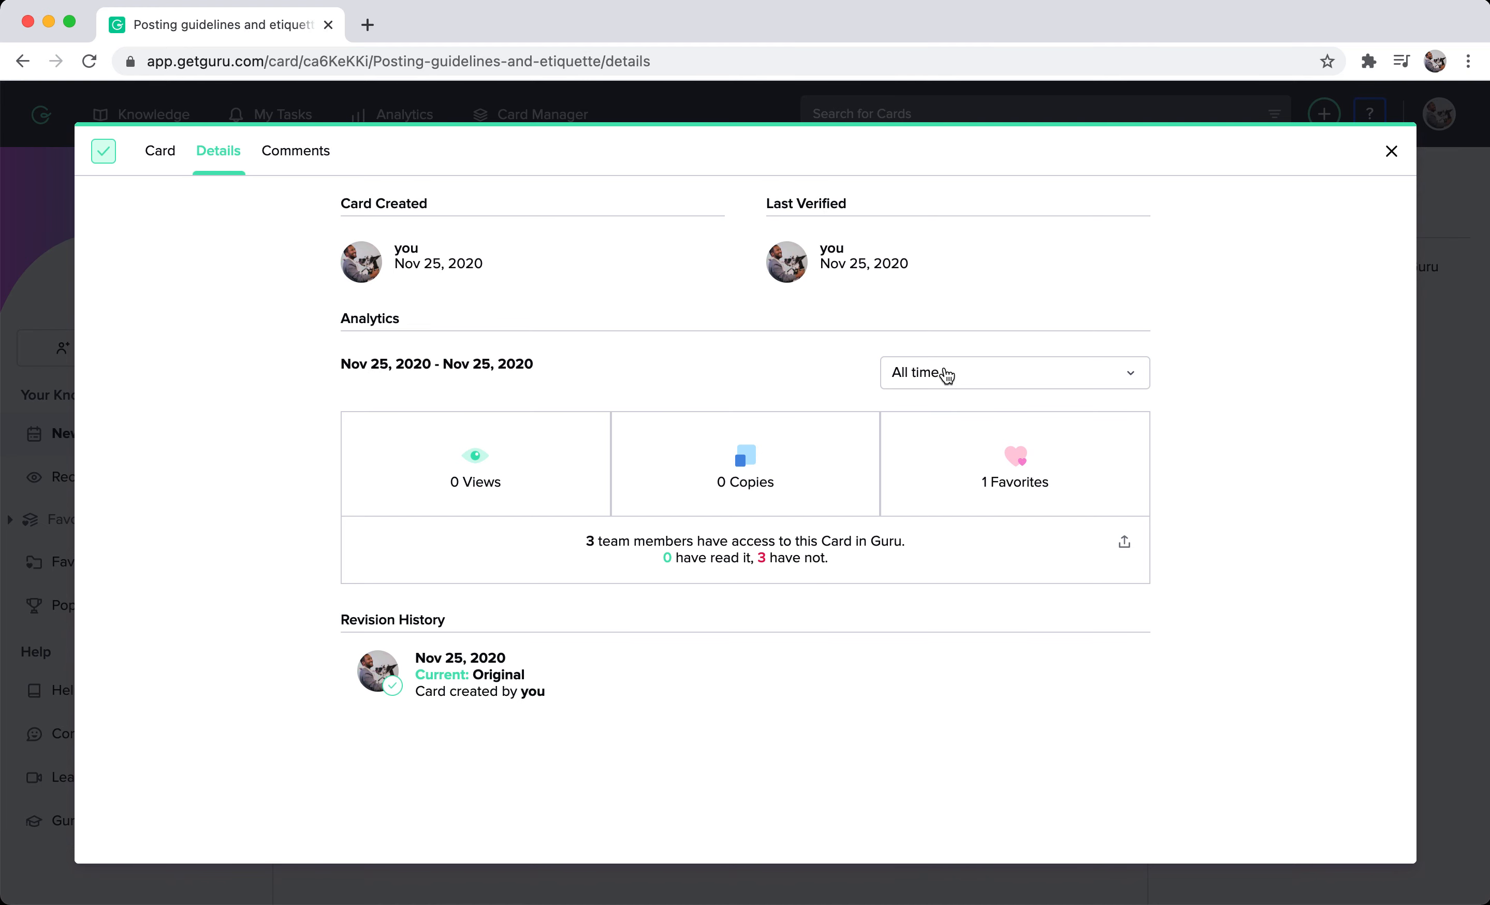
left_click(948, 373)
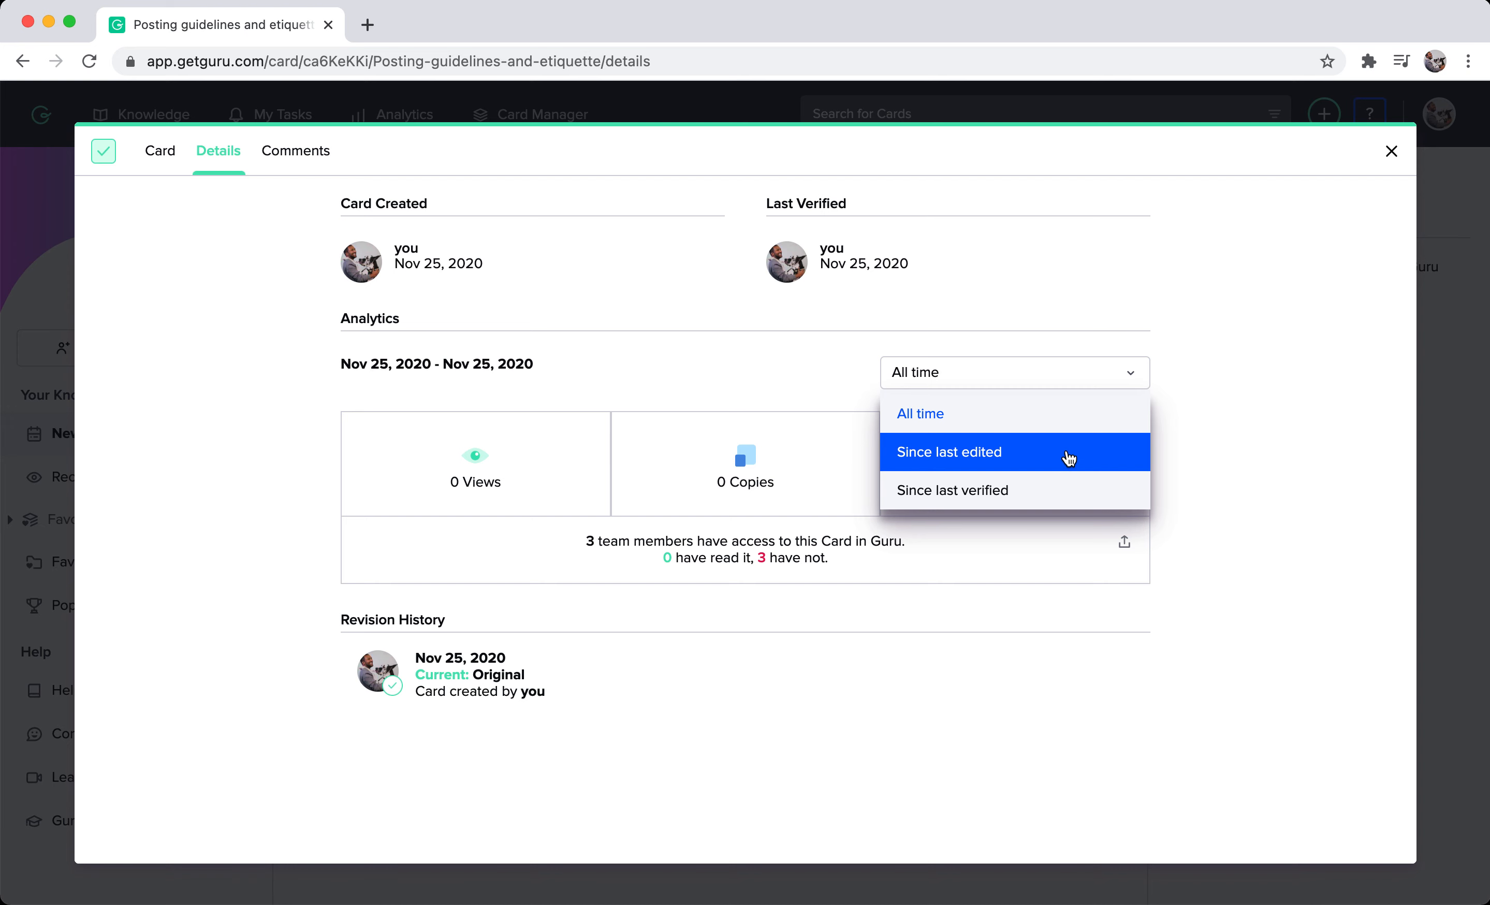
left_click(756, 392)
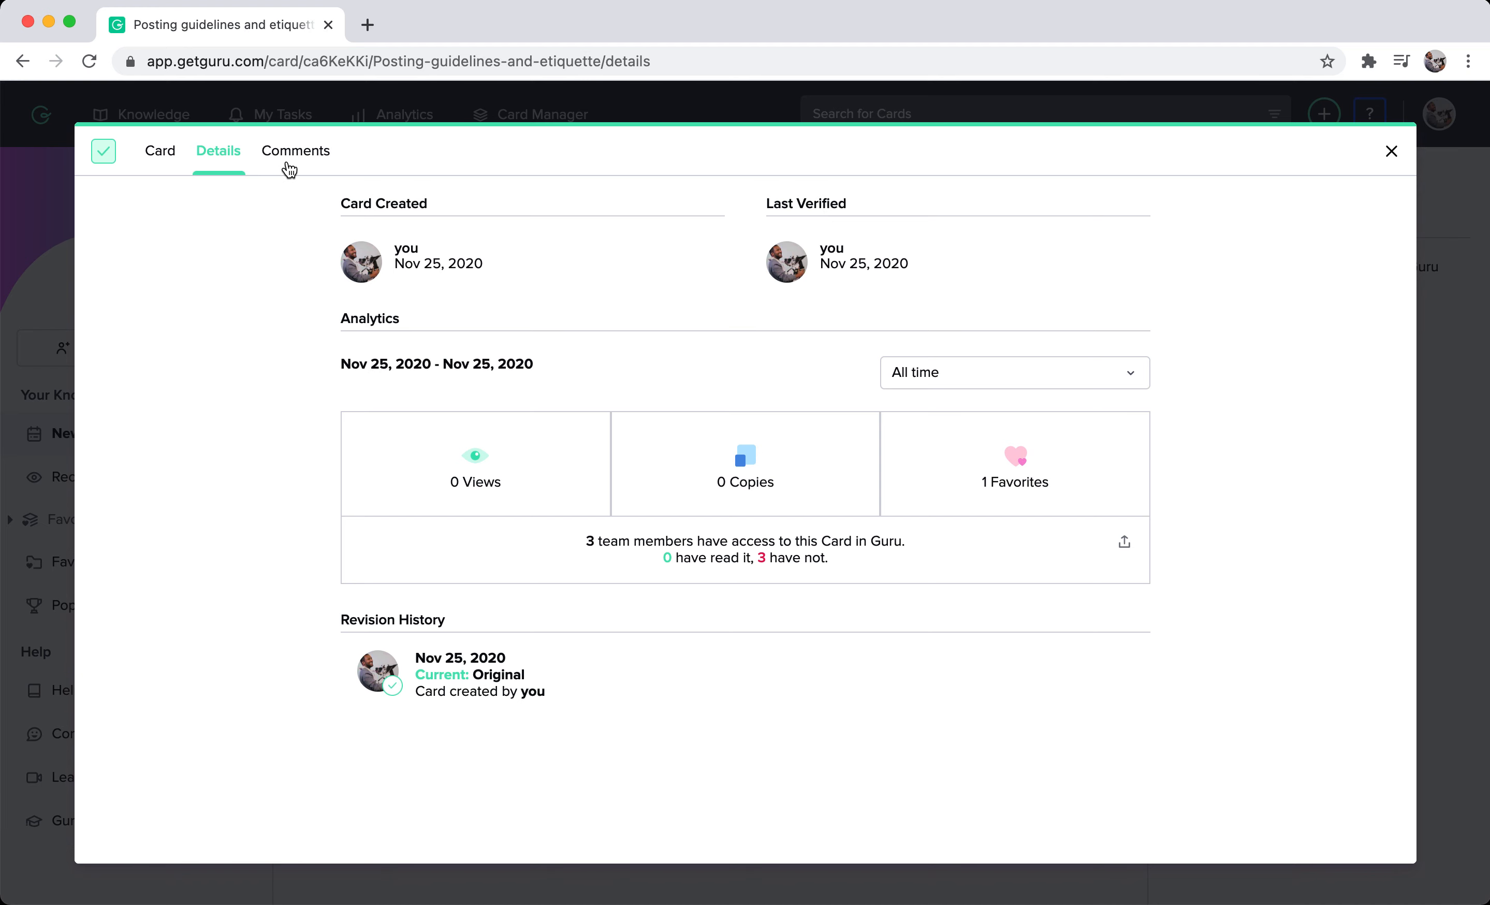
Post a comment mentioning the last suggested teammate with the text "When is this Card going to be updated?" and close the card.
left_click(289, 171)
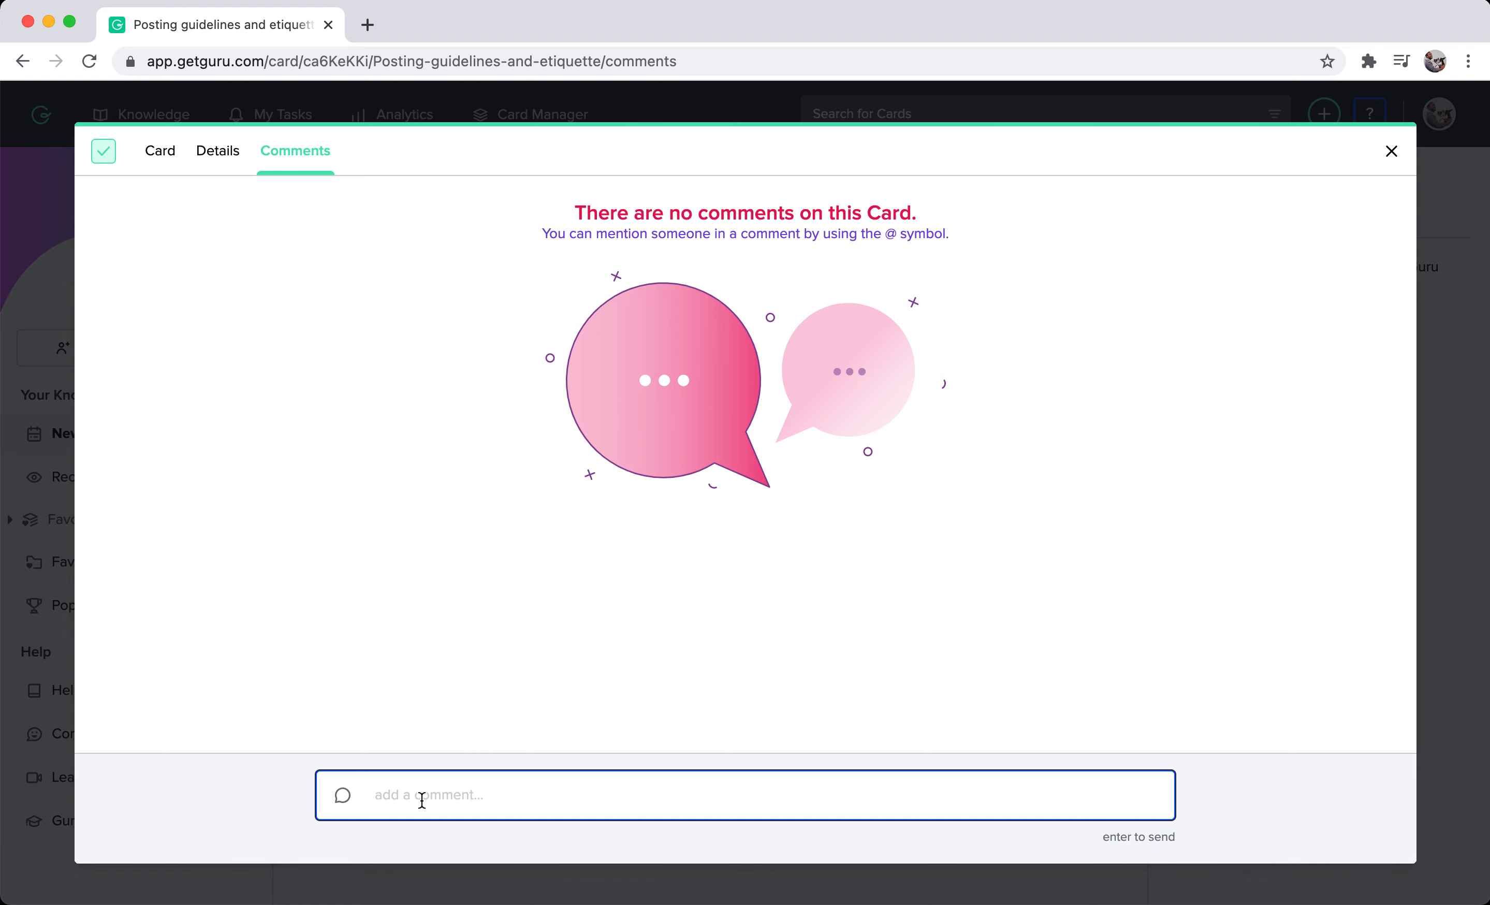
type("@")
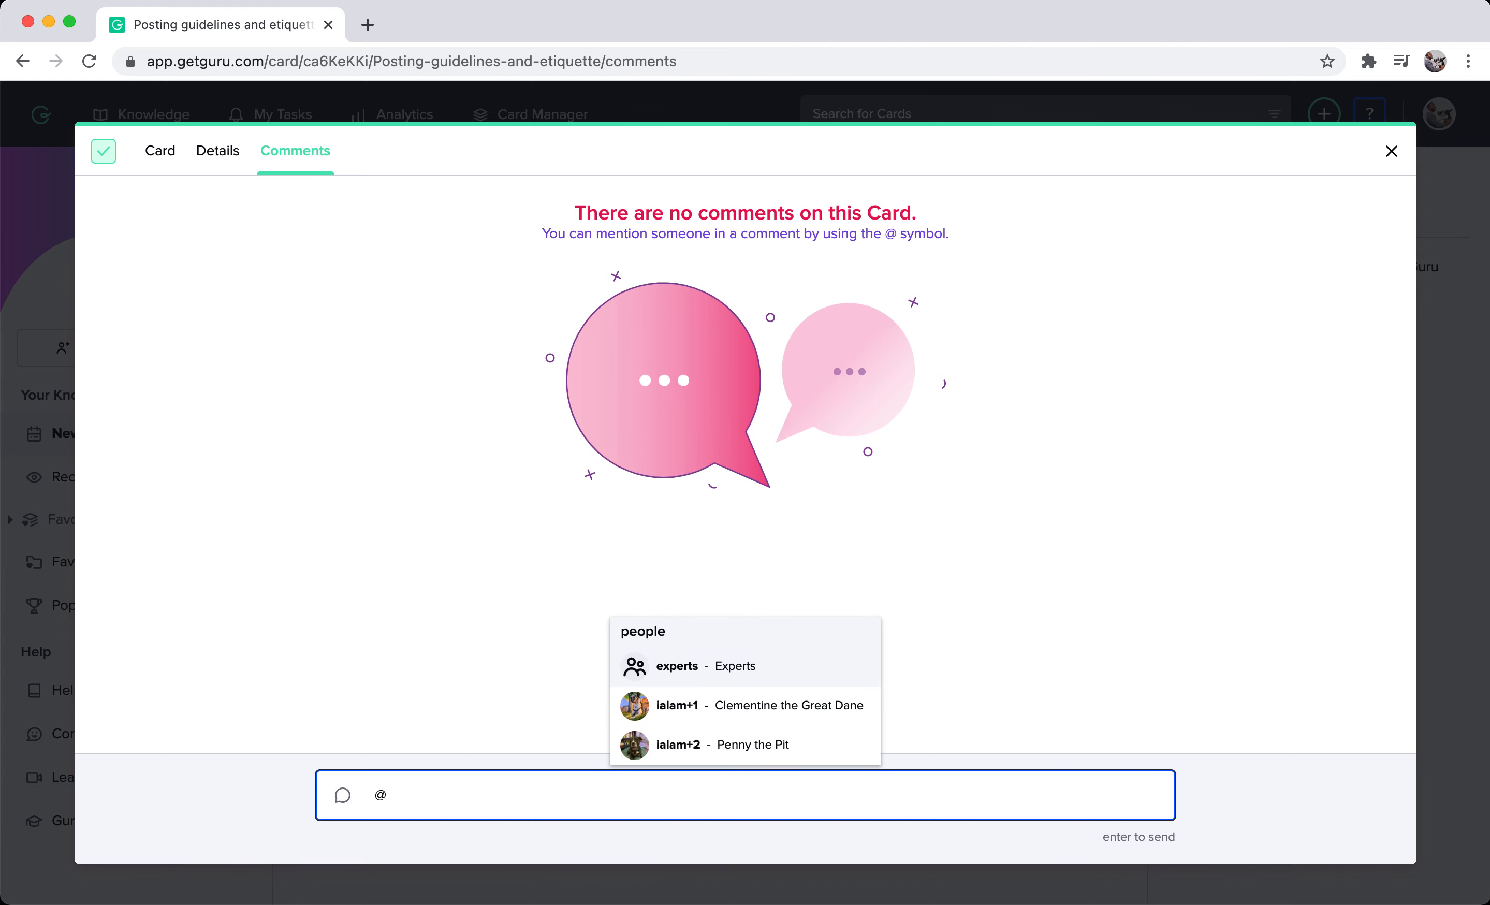
left_click(727, 753)
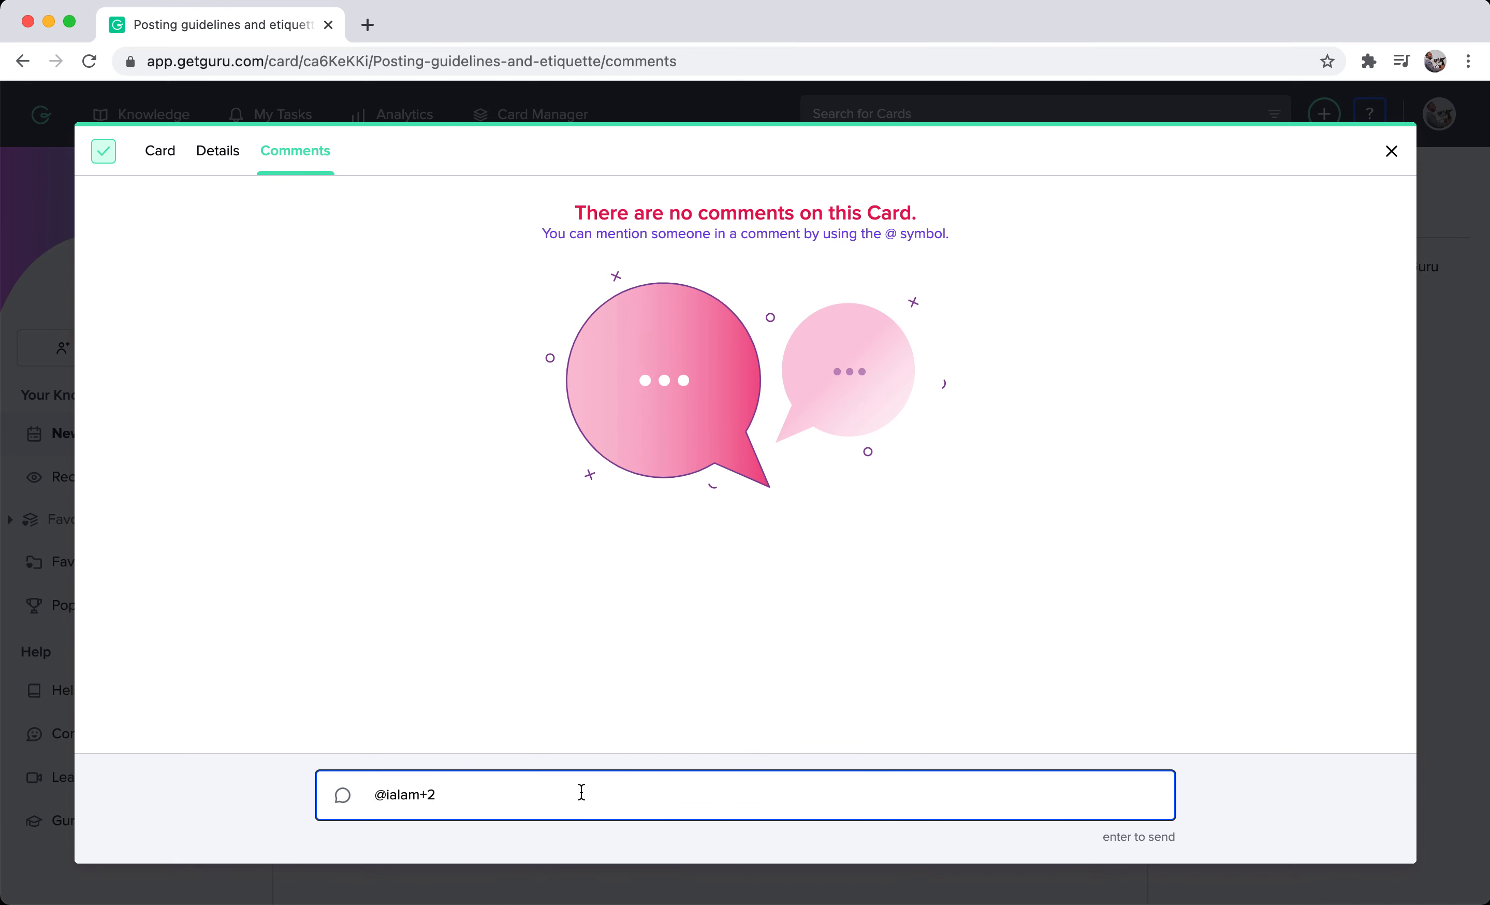
type("When is this cCard going to be updated?")
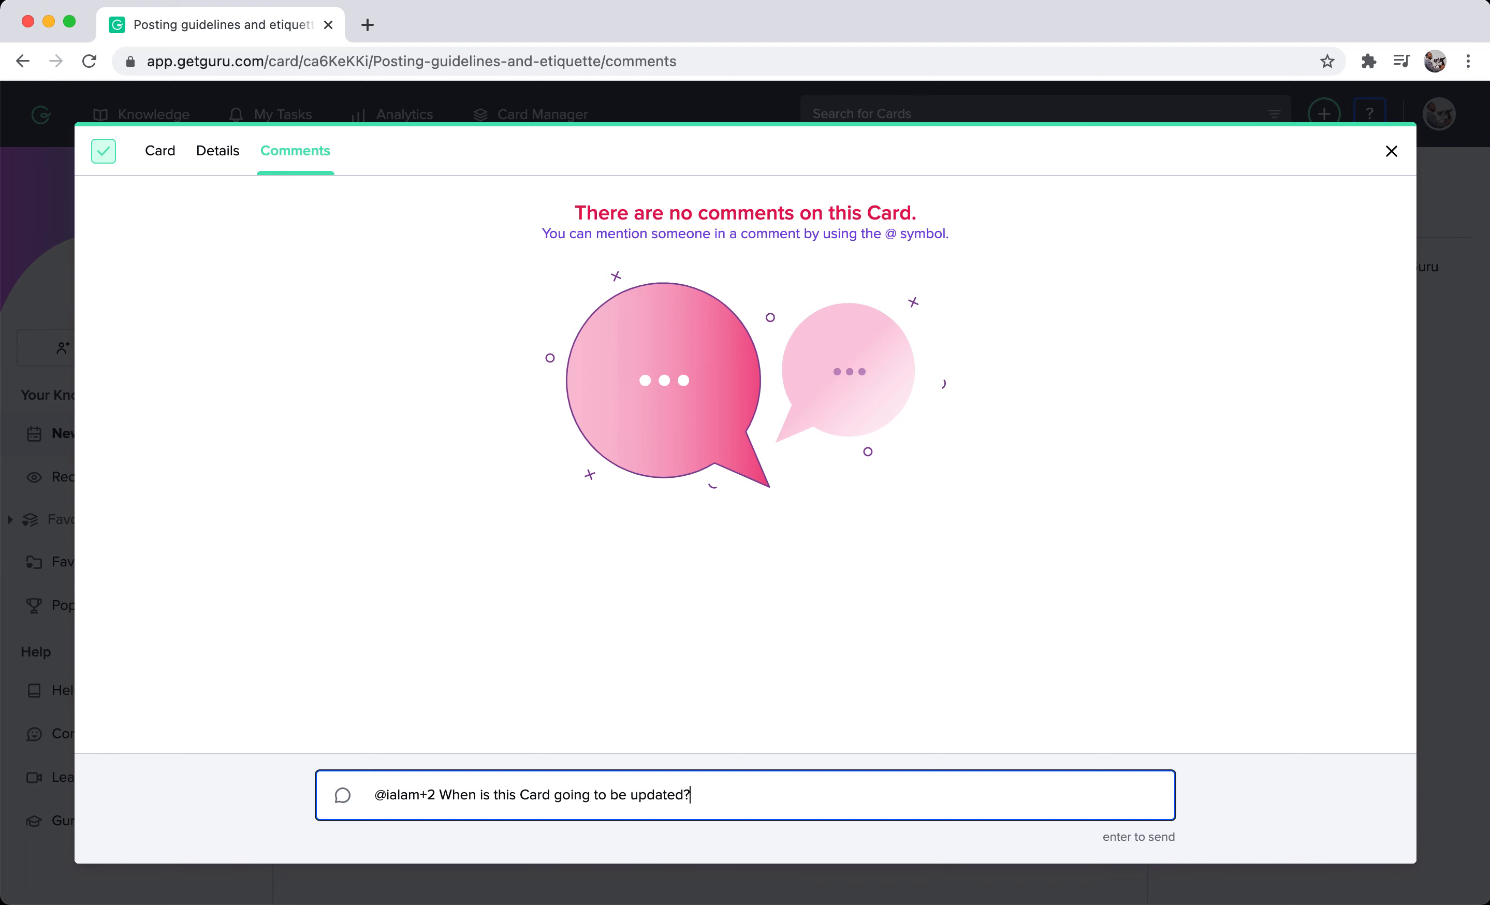
key("Return")
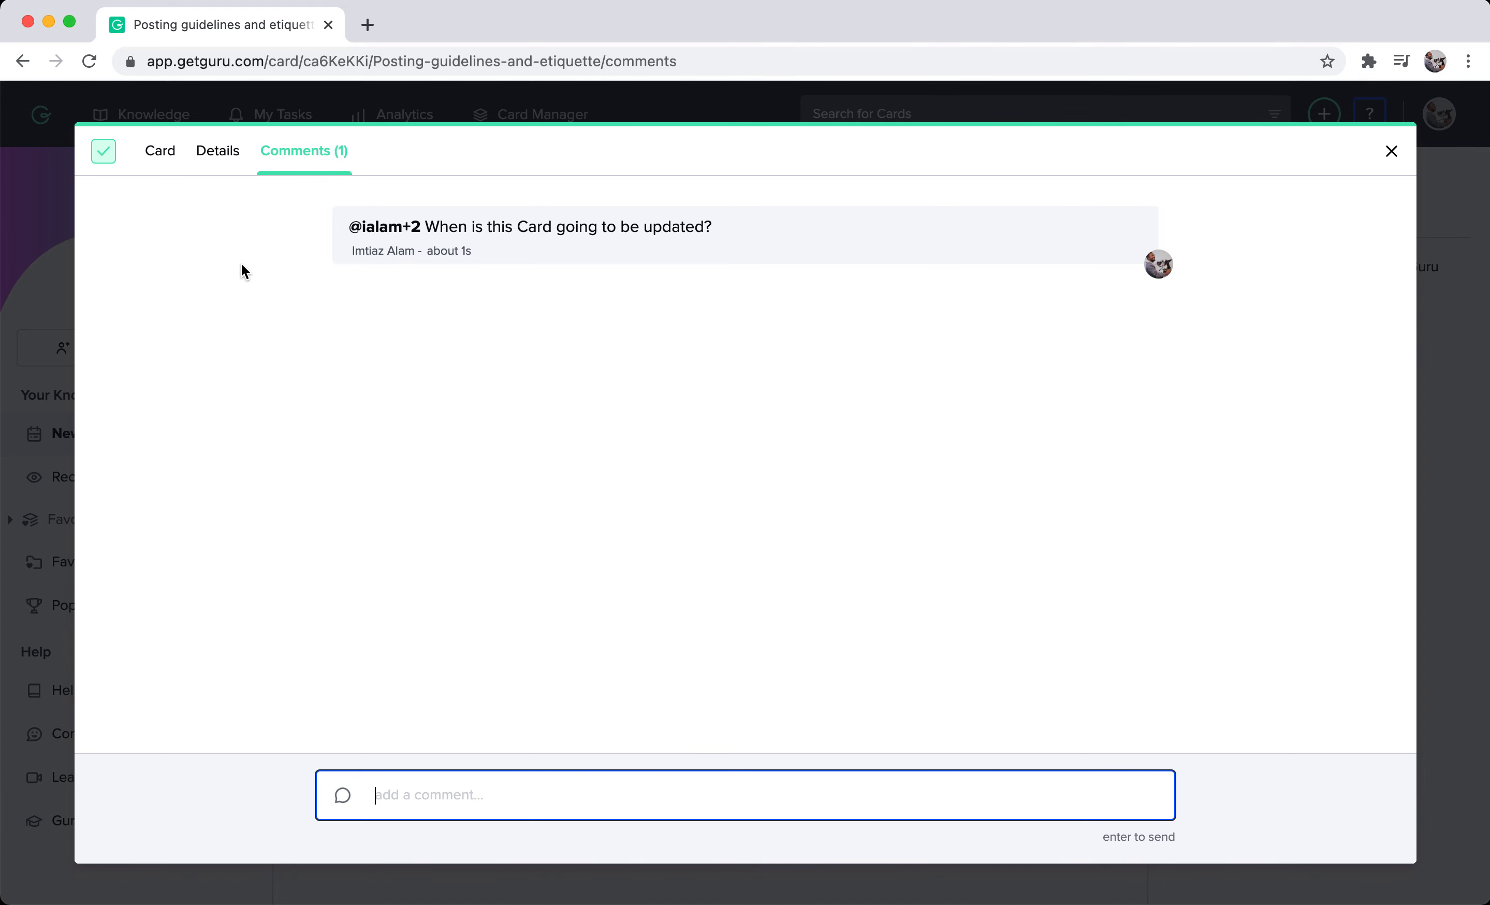
left_click(1392, 153)
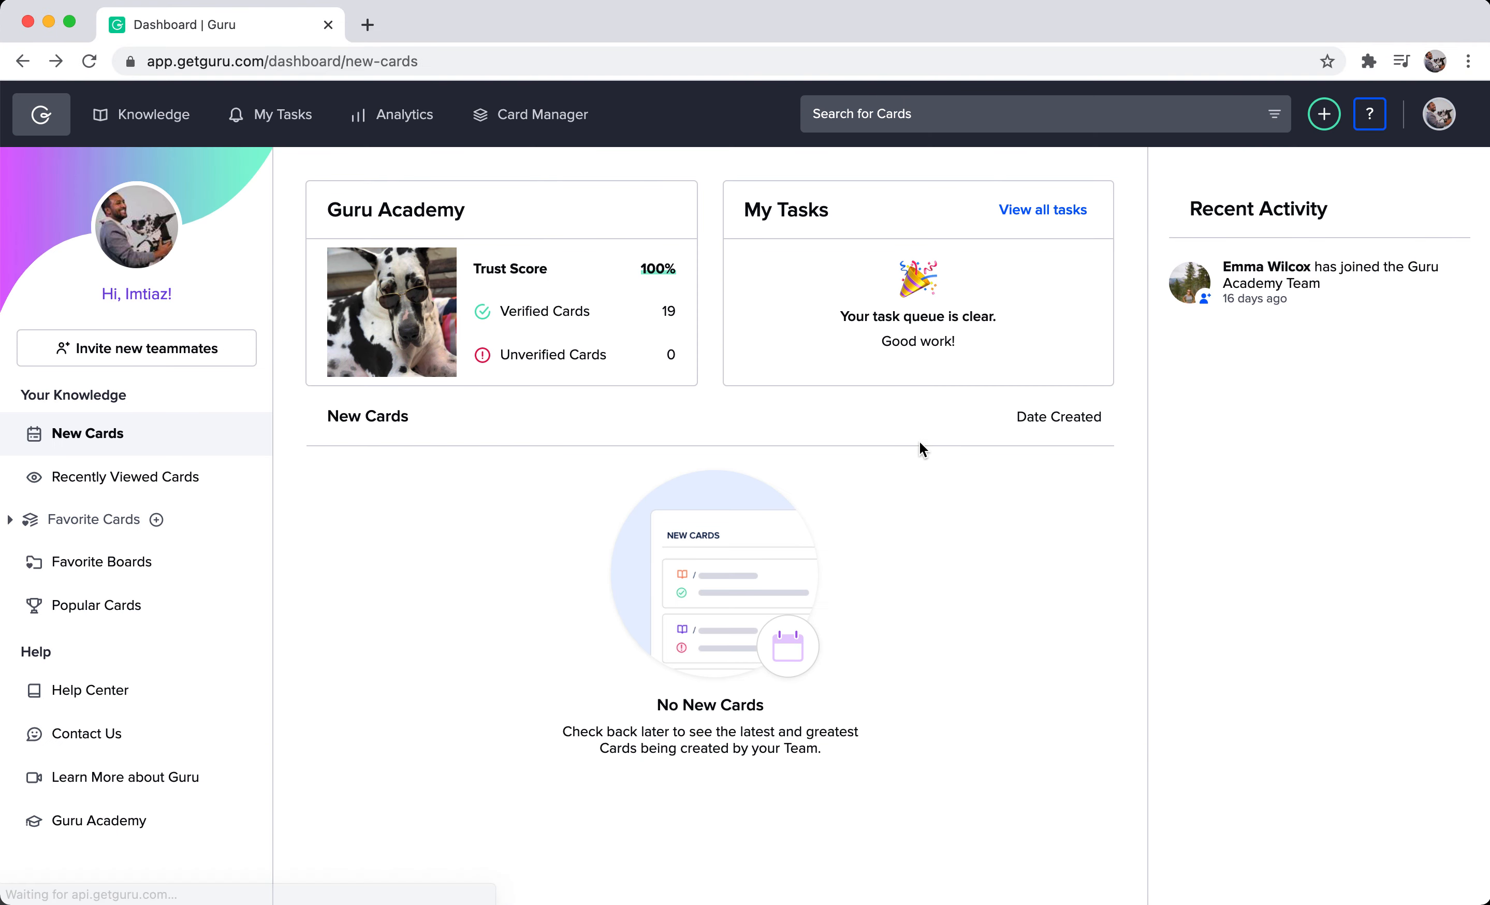